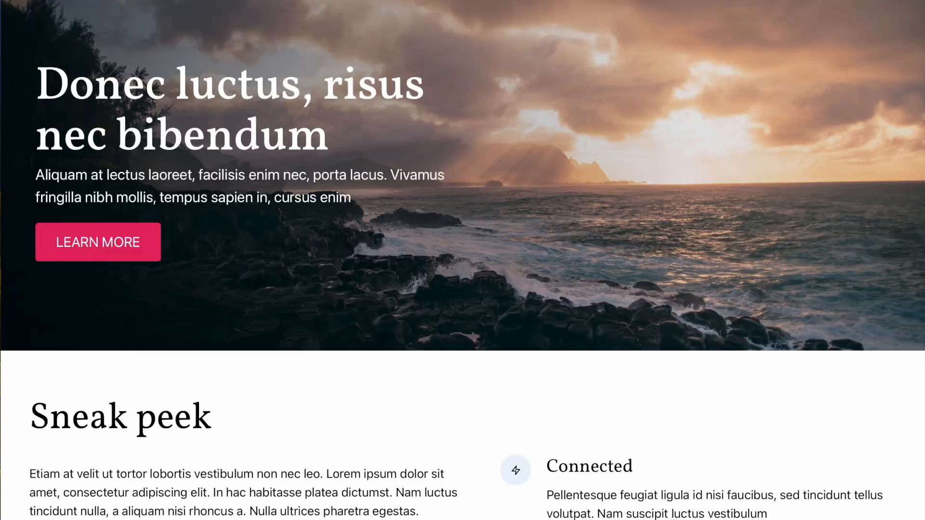
{"action": "scroll", "coordinate": [608, 218], "scroll_direction": "down", "scroll_amount": 20}
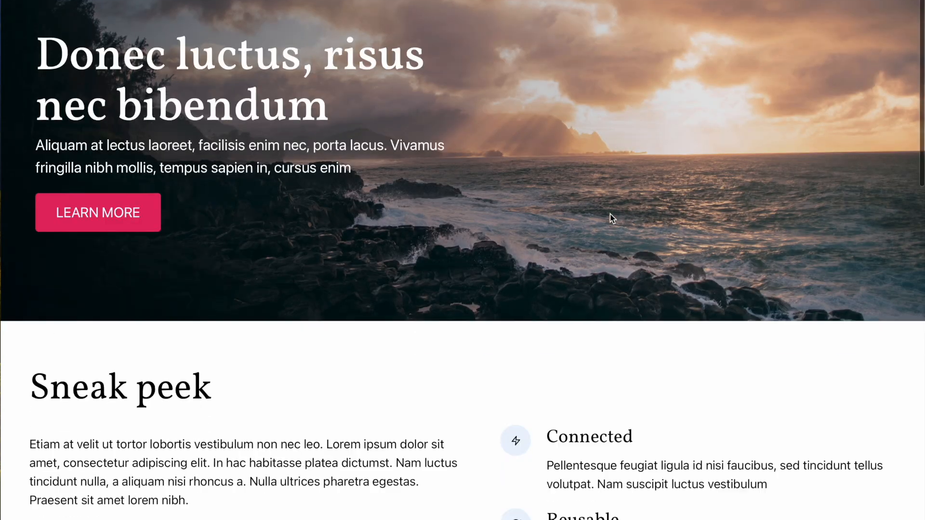
{"action": "scroll", "coordinate": [610, 218], "scroll_direction": "up", "scroll_amount": 5}
{"action": "scroll", "coordinate": [610, 219], "scroll_direction": "up", "scroll_amount": 15}
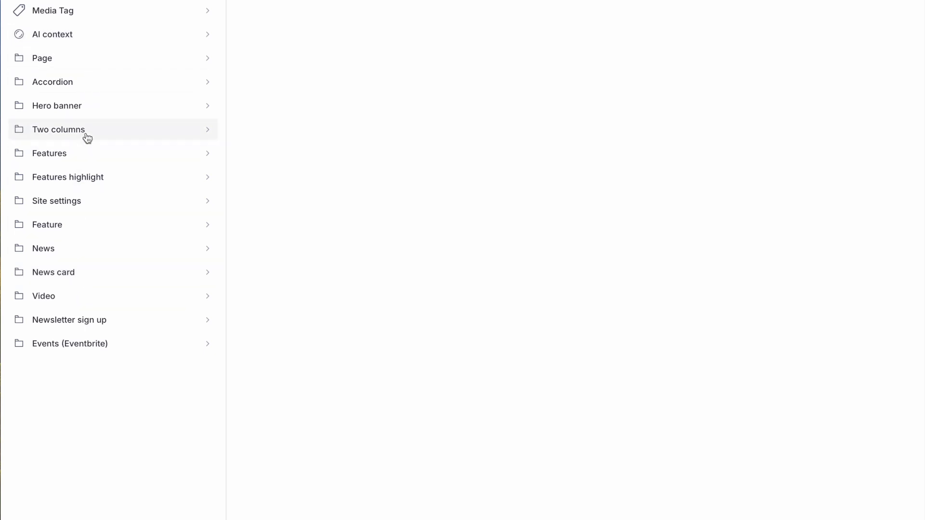
Open the Home document among the pages and examine its page data, page sections and SEO fields
{"action": "left_click", "coordinate": [73, 60]}
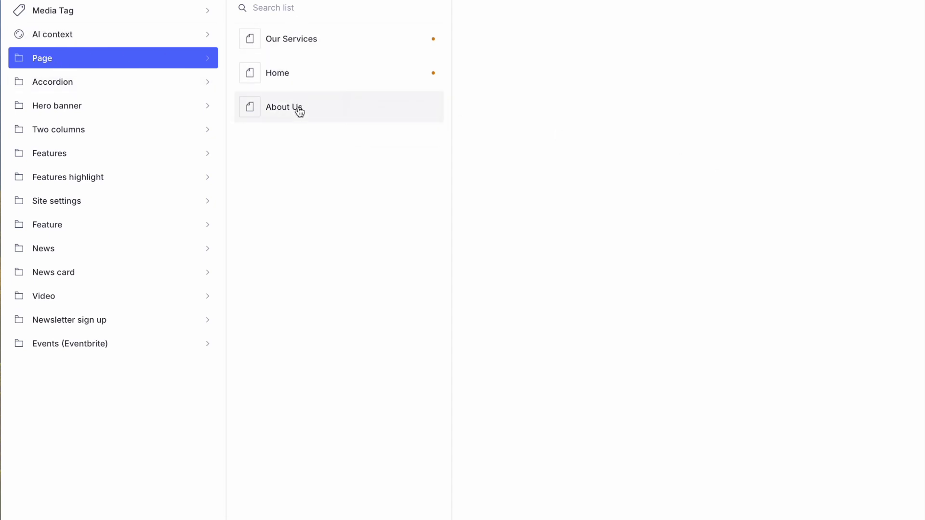
{"action": "mouse_move", "coordinate": [435, 79]}
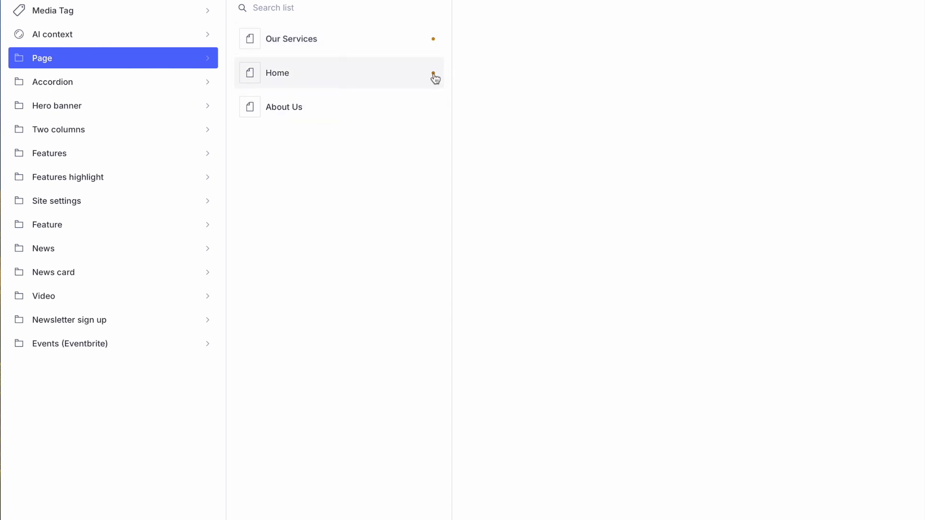
{"action": "mouse_move", "coordinate": [436, 42]}
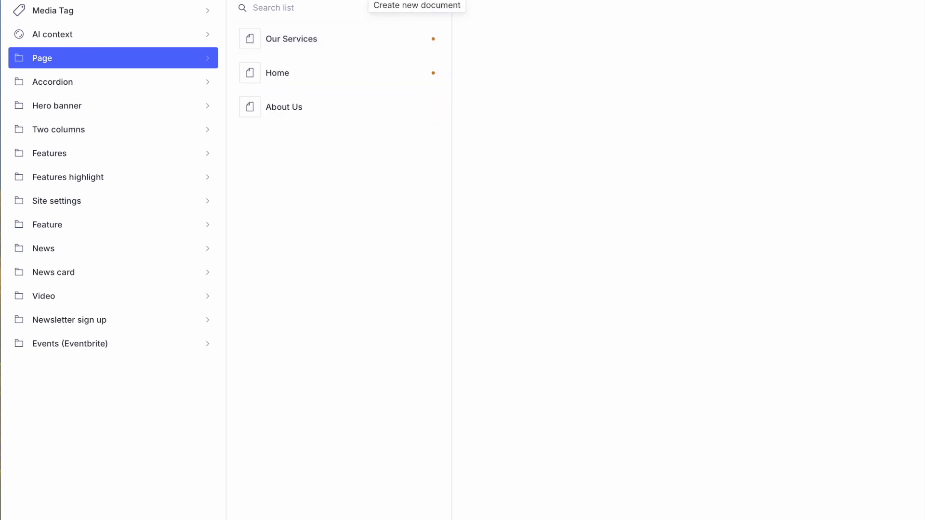
{"action": "left_click", "coordinate": [283, 77]}
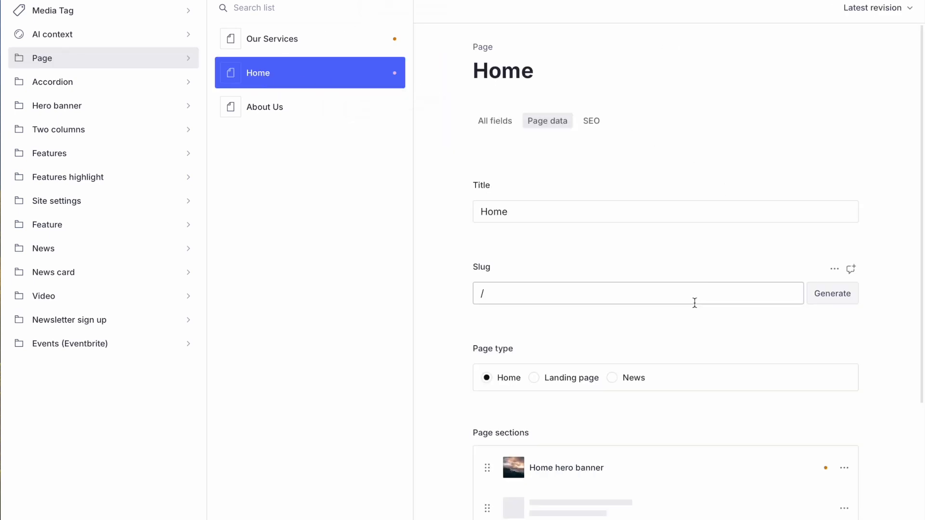
{"action": "scroll", "coordinate": [694, 303], "scroll_direction": "down", "scroll_amount": 3}
{"action": "scroll", "coordinate": [648, 481], "scroll_direction": "up", "scroll_amount": 3}
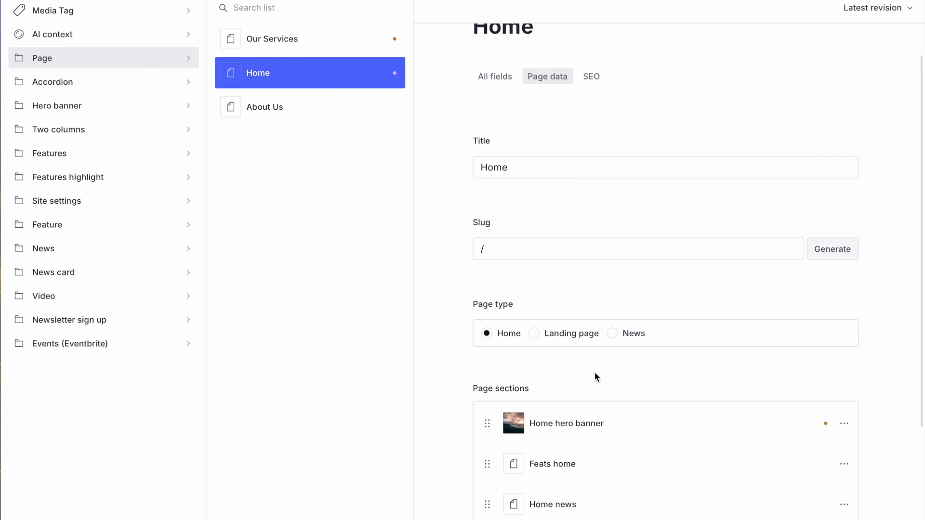
{"action": "scroll", "coordinate": [604, 362], "scroll_direction": "down", "scroll_amount": 3}
{"action": "scroll", "coordinate": [606, 362], "scroll_direction": "up", "scroll_amount": 4}
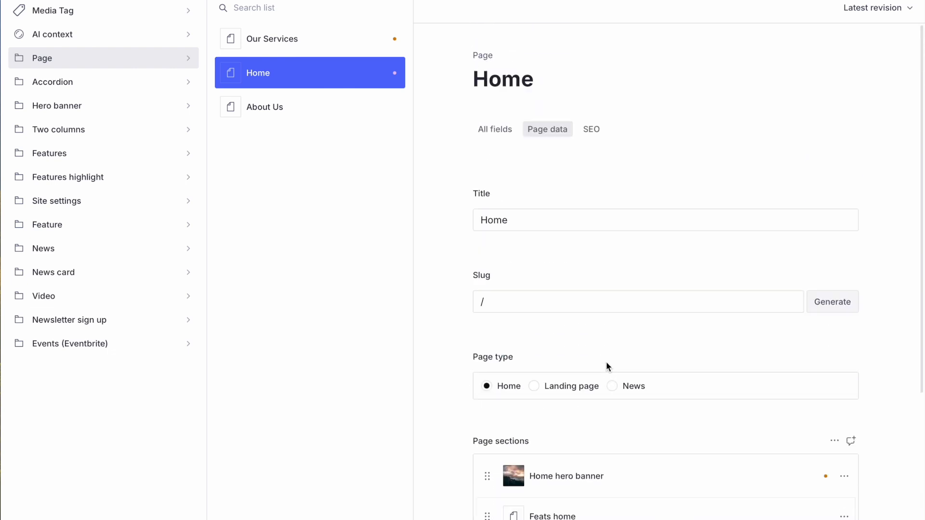
{"action": "scroll", "coordinate": [576, 188], "scroll_direction": "down", "scroll_amount": 3}
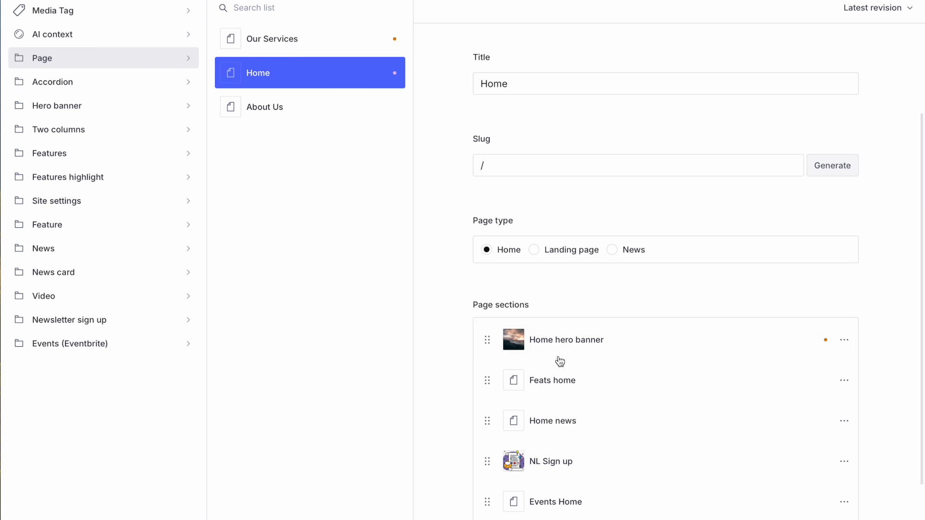
{"action": "scroll", "coordinate": [551, 219], "scroll_direction": "up", "scroll_amount": 3}
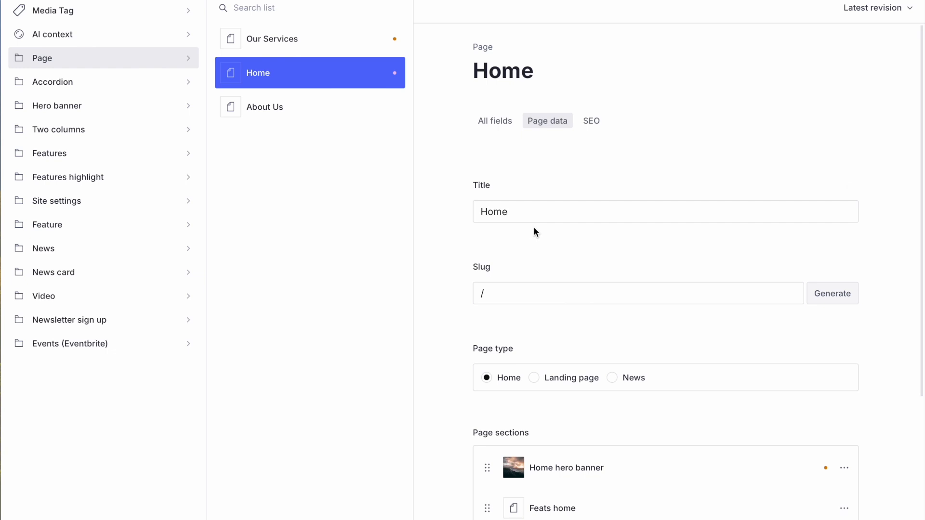
{"action": "left_click", "coordinate": [592, 120]}
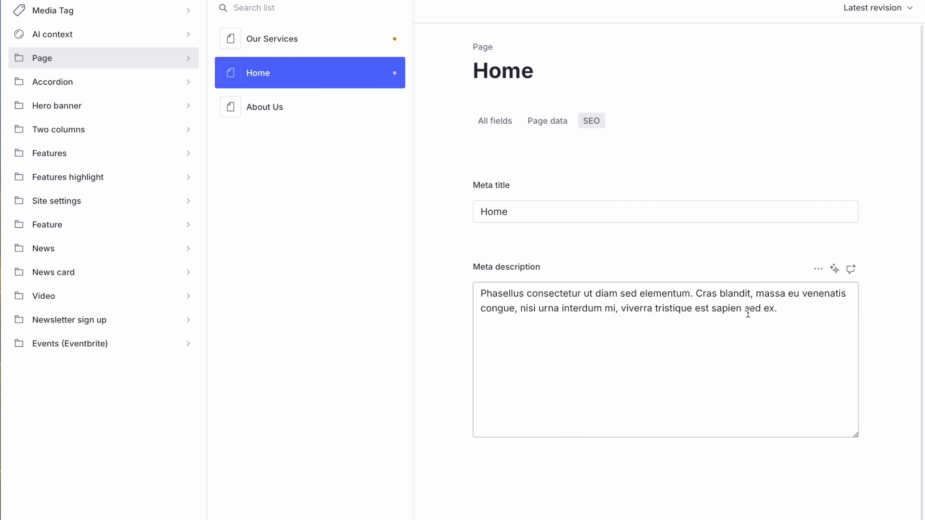
{"action": "left_click", "coordinate": [553, 123]}
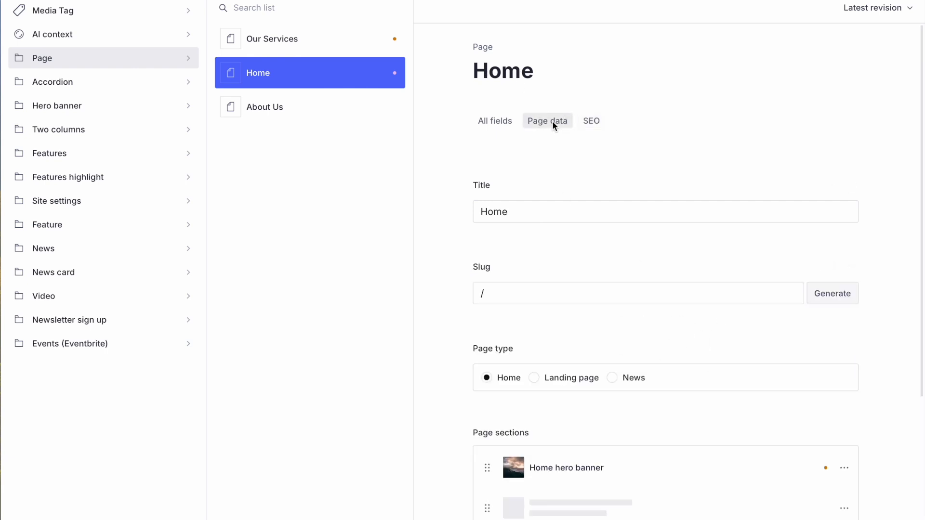
{"action": "scroll", "coordinate": [677, 339], "scroll_direction": "down", "scroll_amount": 5}
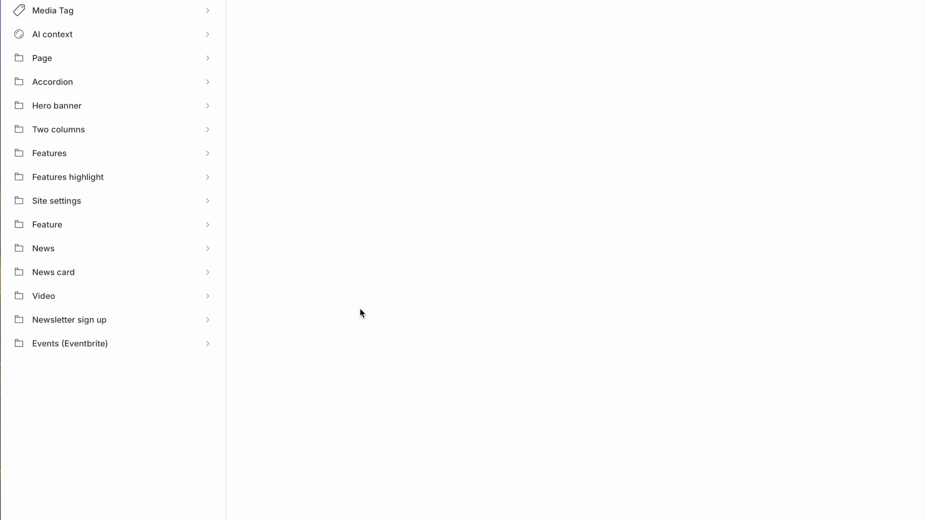
Create a new page titled "Sample", generate its slug from the title, and set the page type to Landing page
{"action": "left_click", "coordinate": [32, 57]}
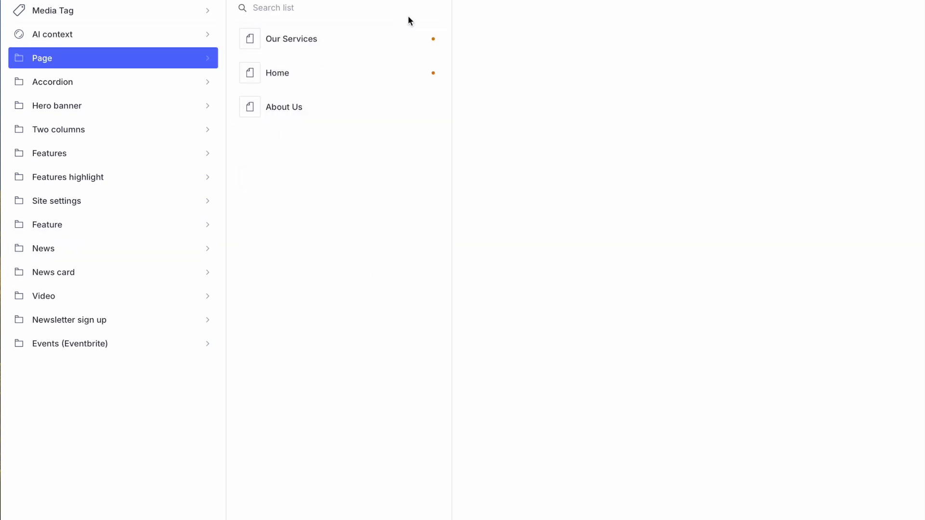
{"action": "left_click", "coordinate": [415, 2]}
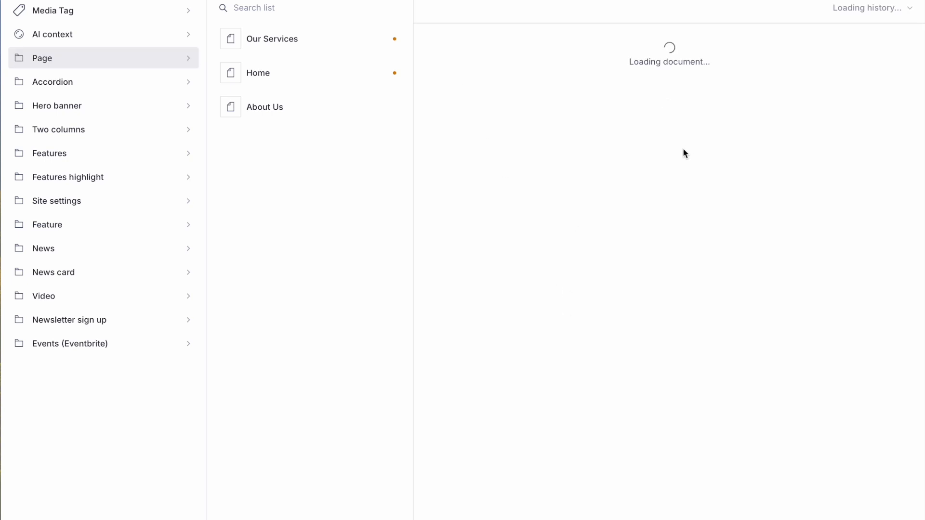
{"action": "left_click", "coordinate": [515, 213]}
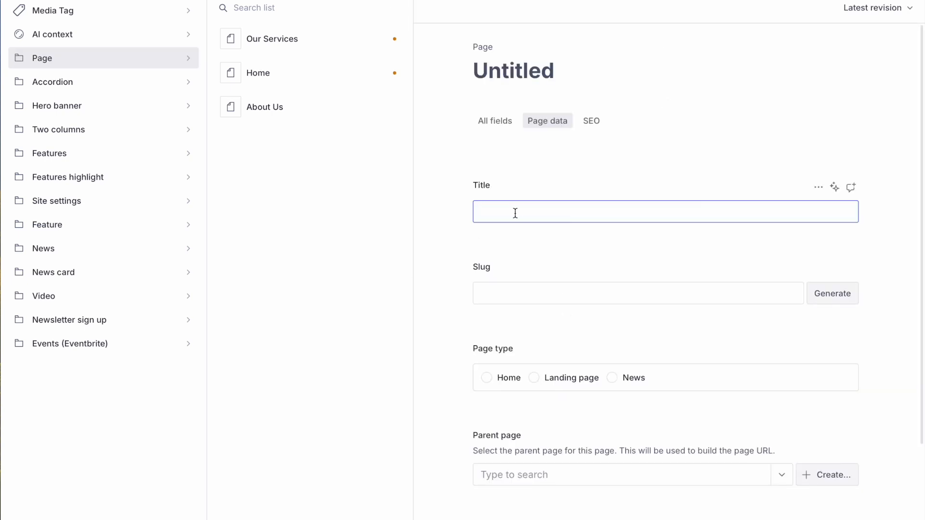
{"action": "type", "text": "Sample"}
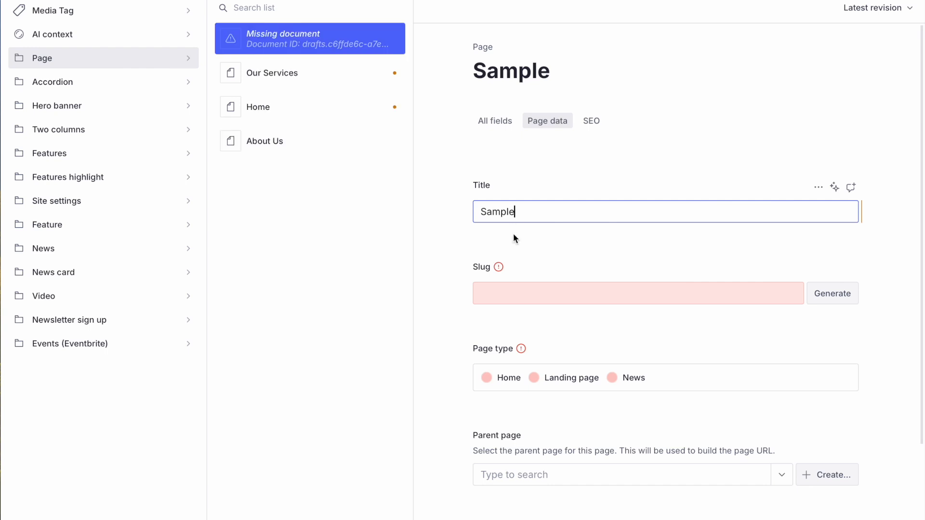
{"action": "left_click", "coordinate": [833, 295]}
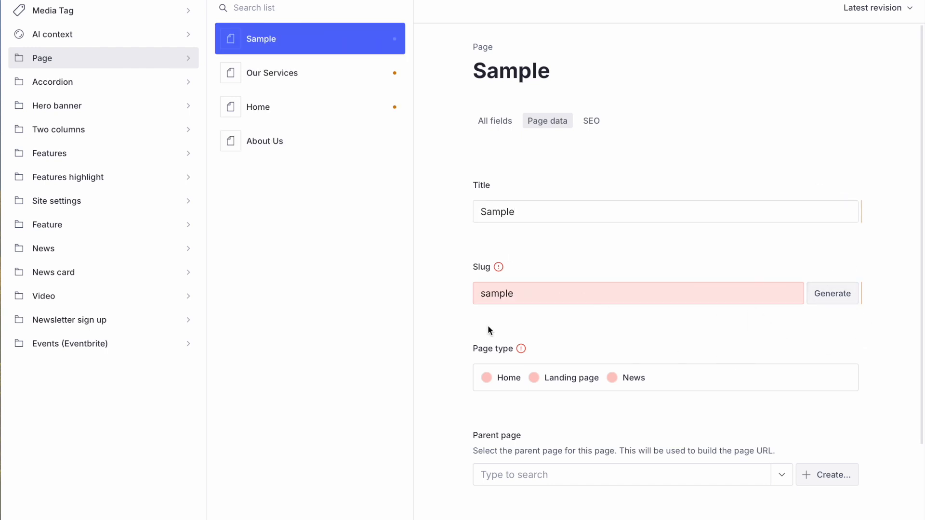
{"action": "left_click", "coordinate": [534, 378]}
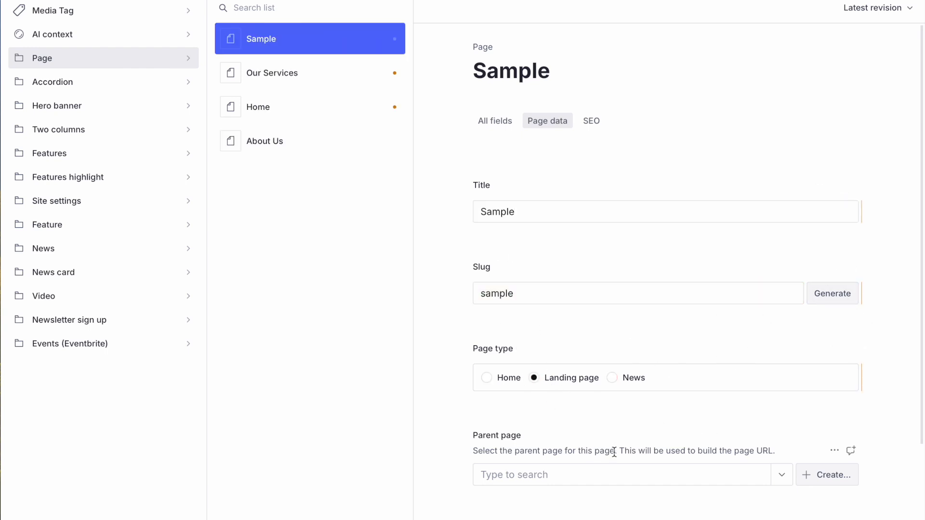
Set the Sample page's SEO meta title to "Sample Page"
{"action": "scroll", "coordinate": [613, 450], "scroll_direction": "down", "scroll_amount": 3}
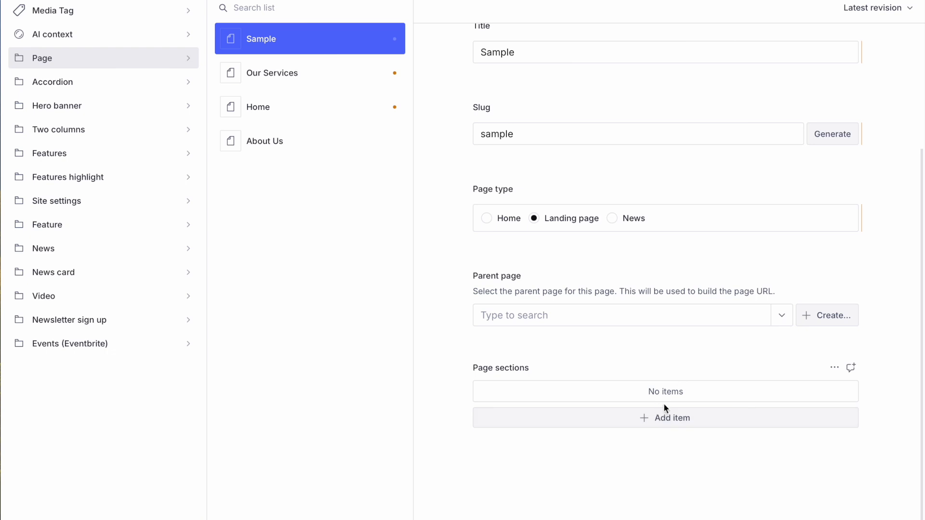
{"action": "scroll", "coordinate": [595, 144], "scroll_direction": "up", "scroll_amount": 3}
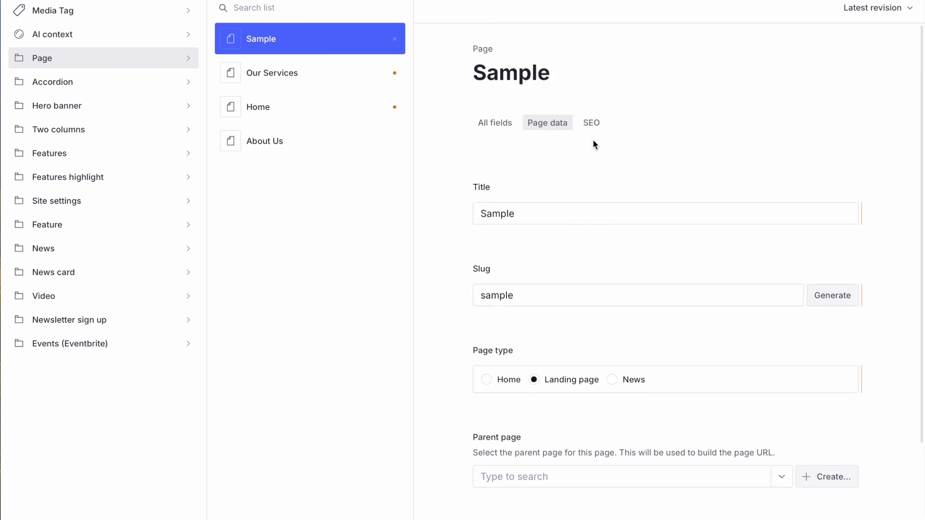
{"action": "left_click", "coordinate": [591, 122]}
{"action": "left_click", "coordinate": [556, 213]}
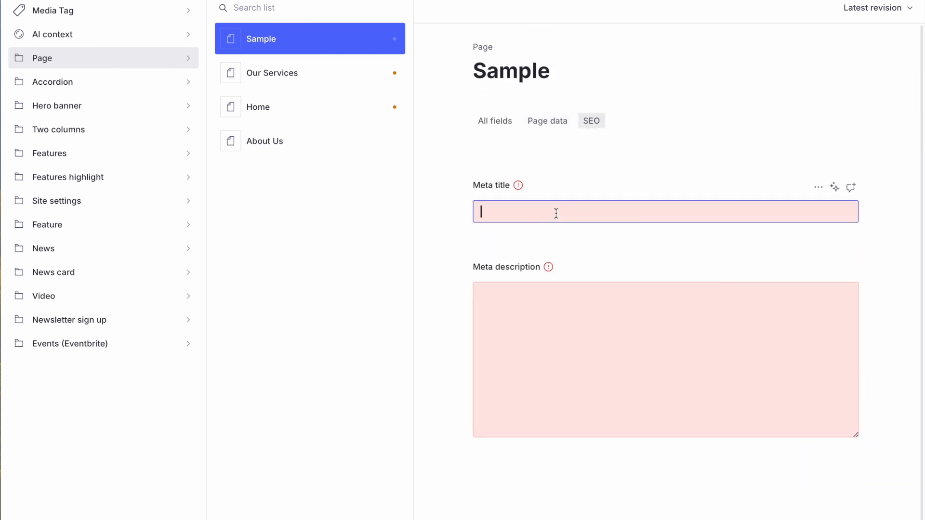
{"action": "type", "text": "Sample Page"}
Fill the meta description with the intro text copied from below the hero banner heading on the website's home page
{"action": "left_click", "coordinate": [762, 334]}
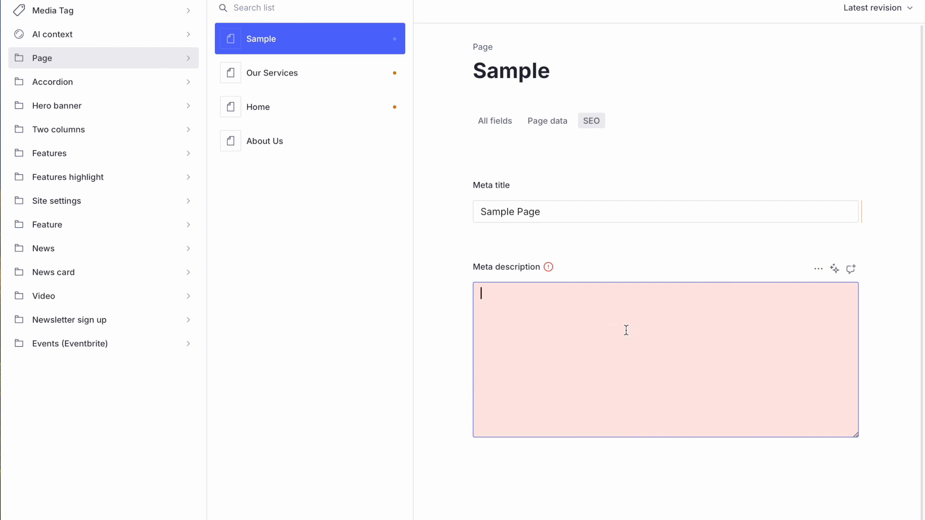
{"action": "type", "text": "Lorem ipsum"}
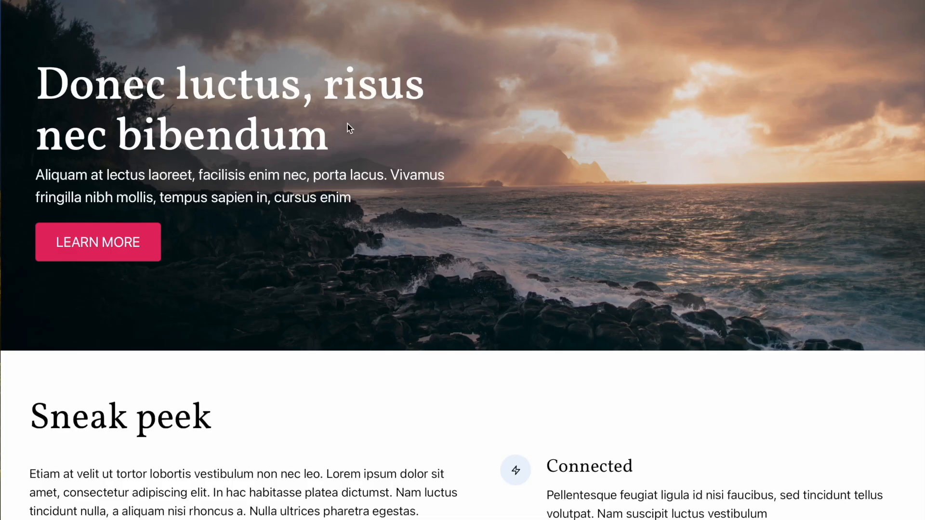
{"action": "left_click_drag", "start_coordinate": [371, 207], "coordinate": [29, 174]}
{"action": "key", "text": "ctrl+c"}
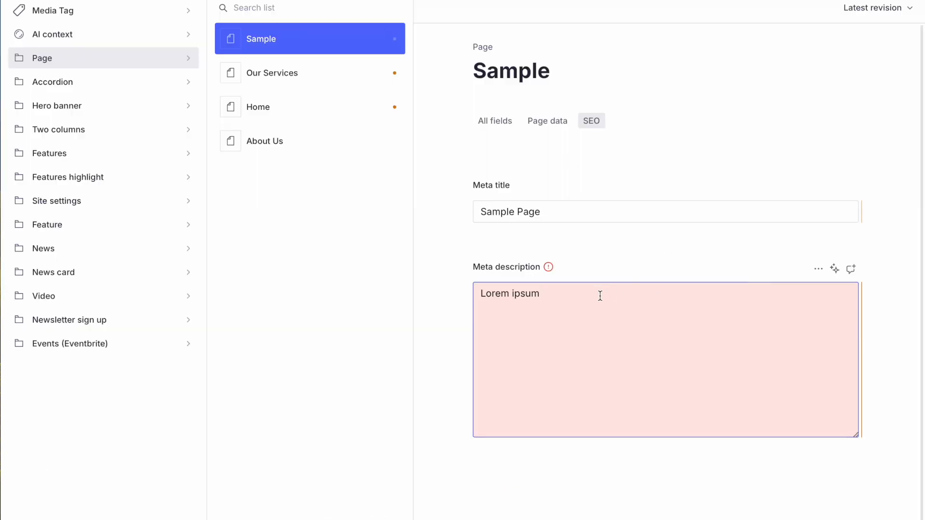
{"action": "left_click_drag", "start_coordinate": [599, 295], "coordinate": [433, 282]}
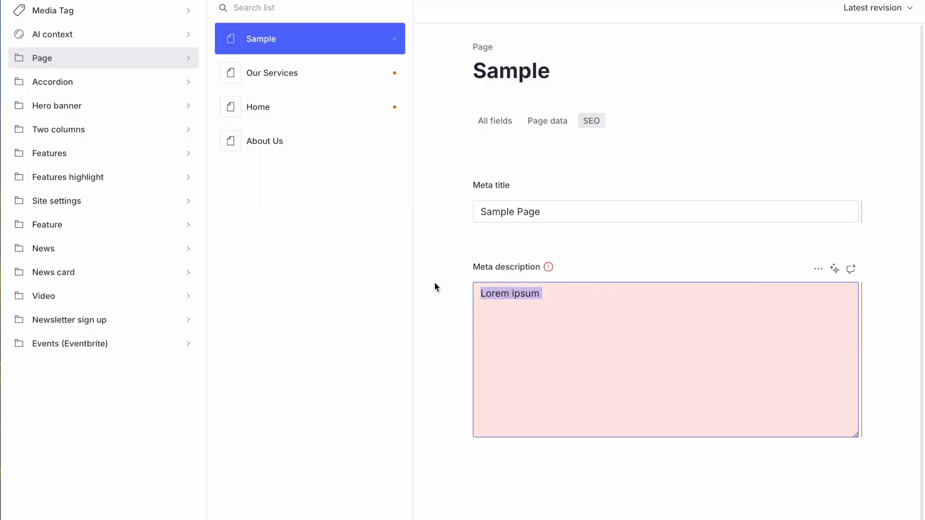
{"action": "key", "text": "ctrl+v"}
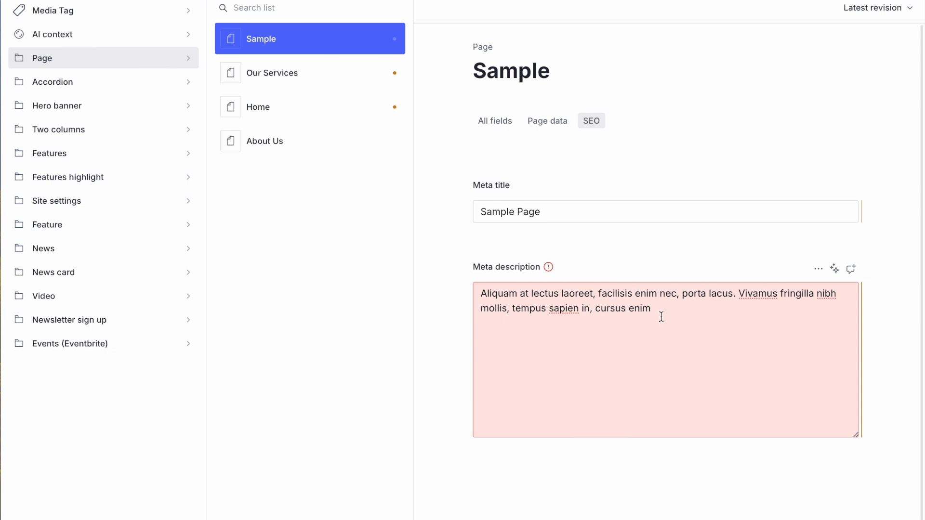
Shorten the meta description so that it ends with "tempus sapien."
{"action": "left_click_drag", "start_coordinate": [665, 310], "coordinate": [593, 309]}
{"action": "key", "text": "BackSpace"}
{"action": "key", "text": "BackSpace"}
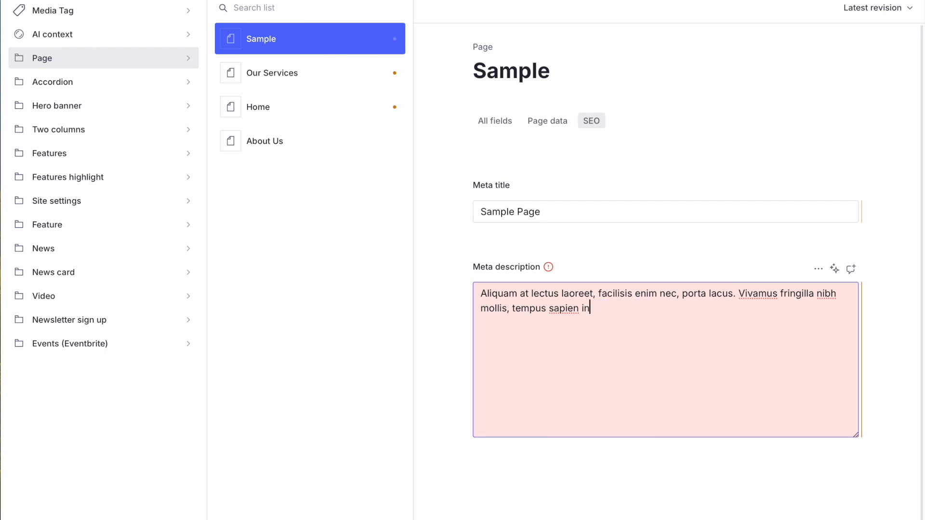
{"action": "key", "text": "BackSpace"}
{"action": "type", "text": "."}
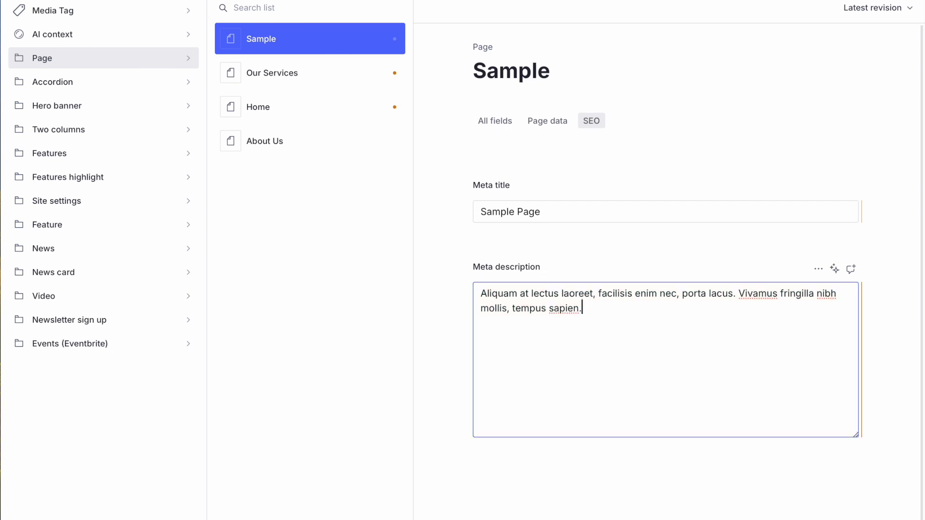
Add an item to the Sample page's sections and create a new Two columns document for it
{"action": "left_click", "coordinate": [552, 119]}
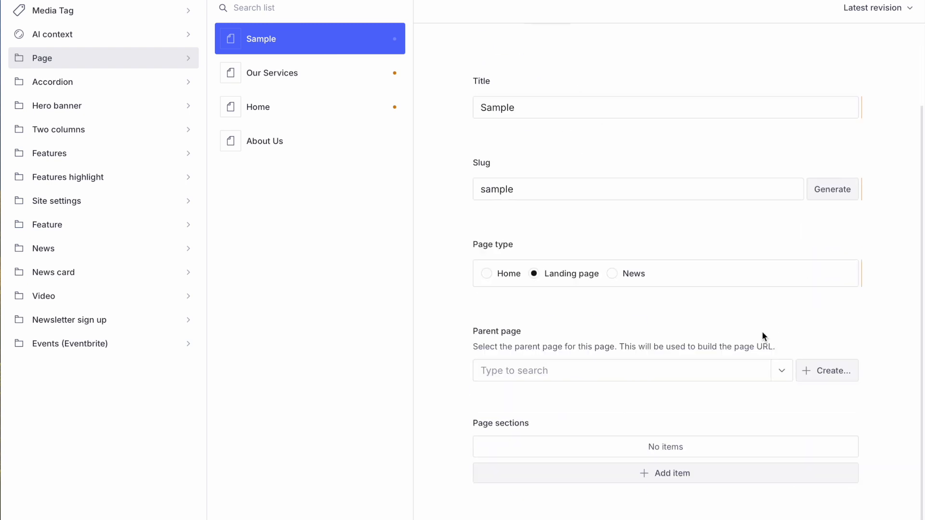
{"action": "scroll", "coordinate": [764, 334], "scroll_direction": "down", "scroll_amount": 2}
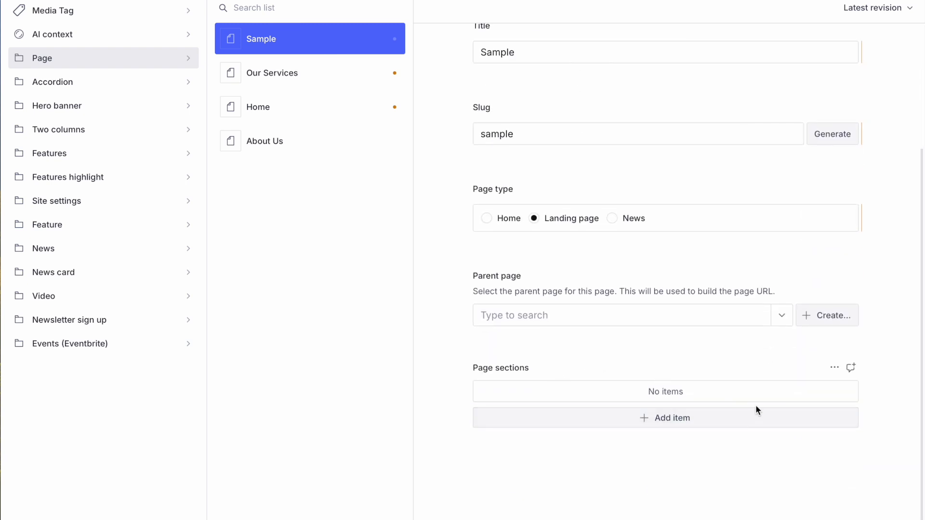
{"action": "left_click", "coordinate": [669, 424]}
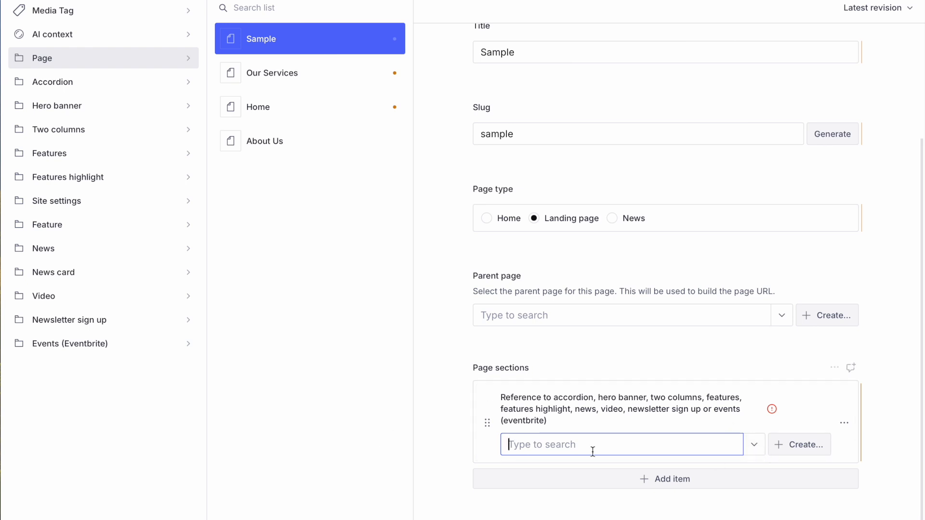
{"action": "left_click", "coordinate": [791, 446]}
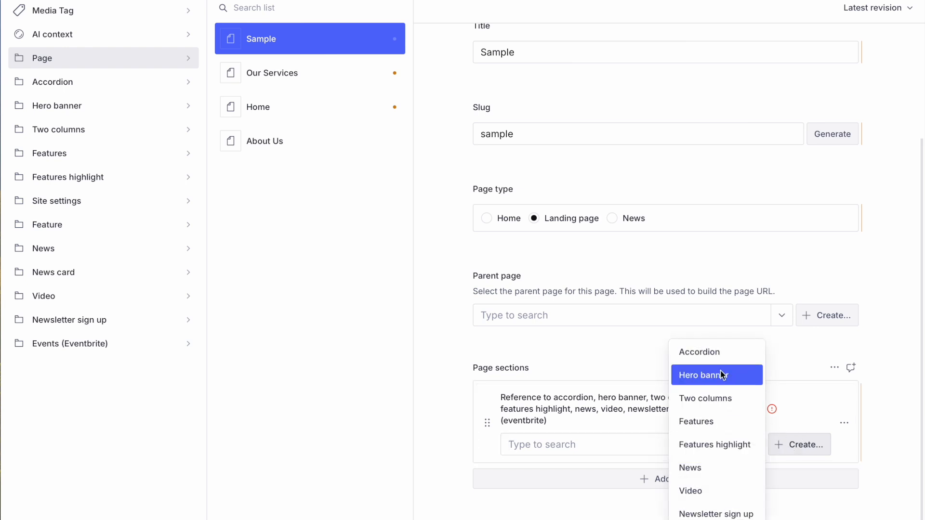
{"action": "left_click", "coordinate": [708, 399]}
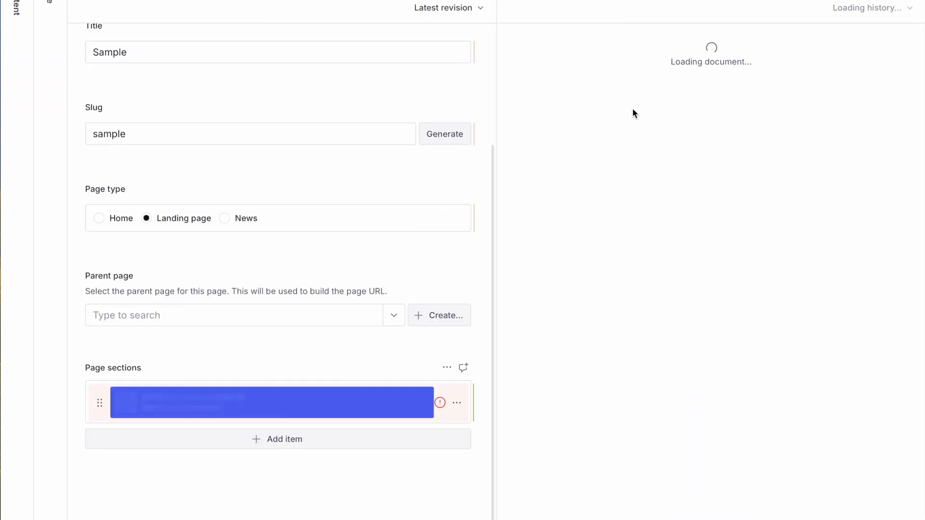
Fill in the block's CMS title "Two cols - sampl page", title "An Introduction" and the copied intro text as the short intro
{"action": "left_click", "coordinate": [547, 150]}
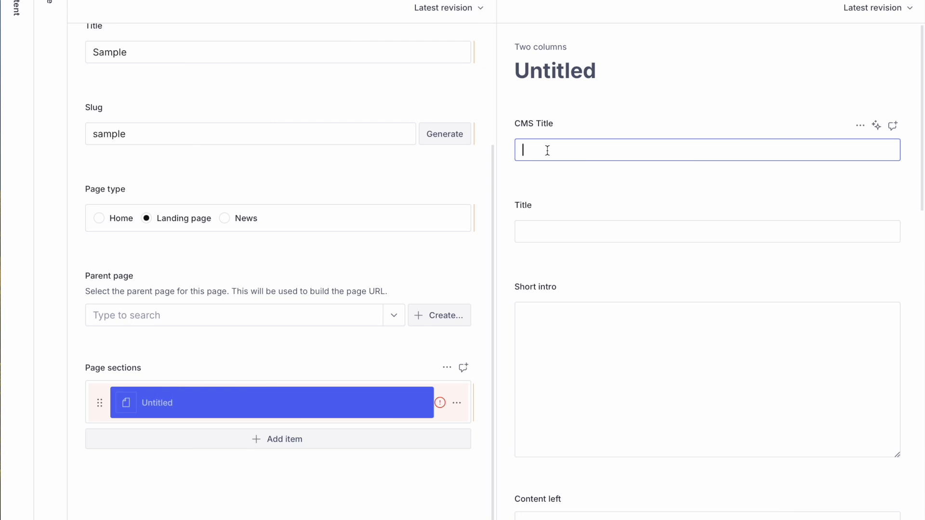
{"action": "type", "text": "Two cols - sampl epage"}
{"action": "left_click", "coordinate": [562, 231]}
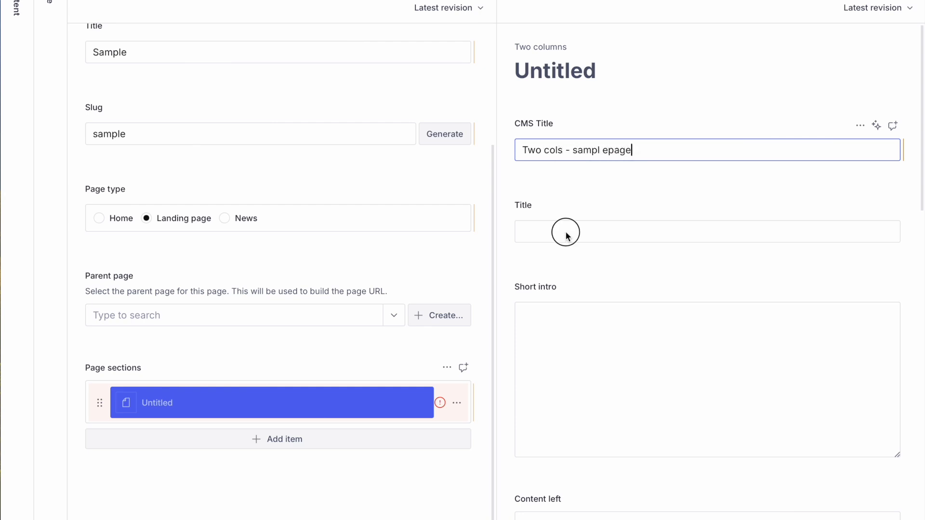
{"action": "type", "text": "An Introduction"}
{"action": "left_click", "coordinate": [577, 338]}
{"action": "key", "text": "ctrl+v"}
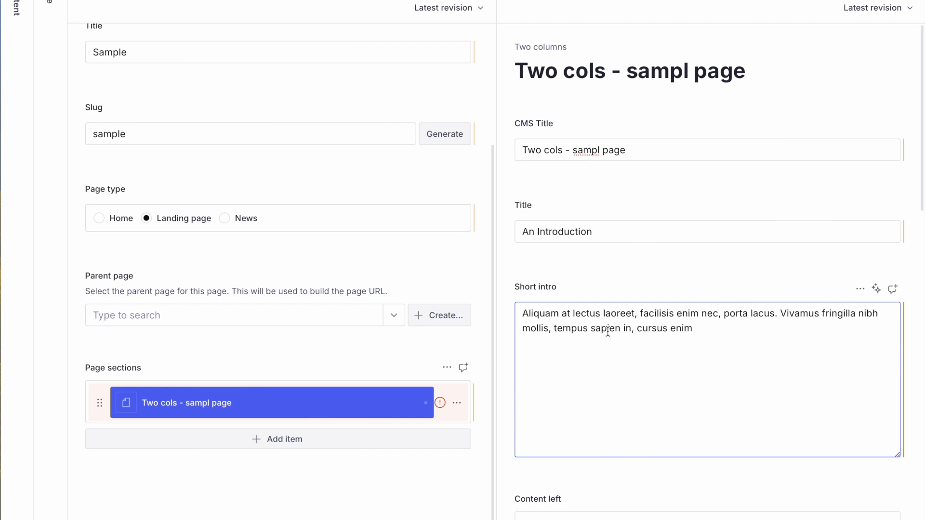
Open the lipsum website, generate placeholder paragraphs and copy the first paragraph's ending, from "Morbi auctor" to "tempor finibus."
{"action": "scroll", "coordinate": [605, 332], "scroll_direction": "down", "scroll_amount": 7}
{"action": "left_click", "coordinate": [644, 288]}
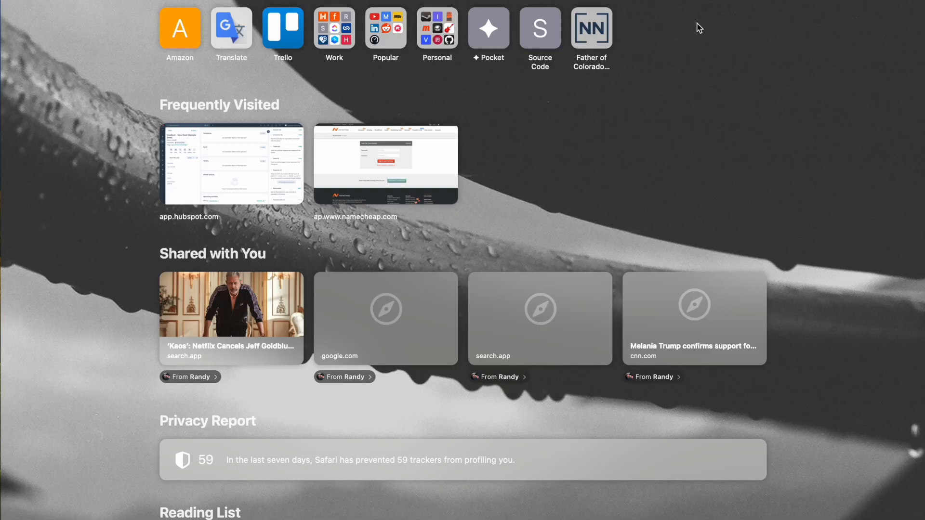
{"action": "type", "text": "l"}
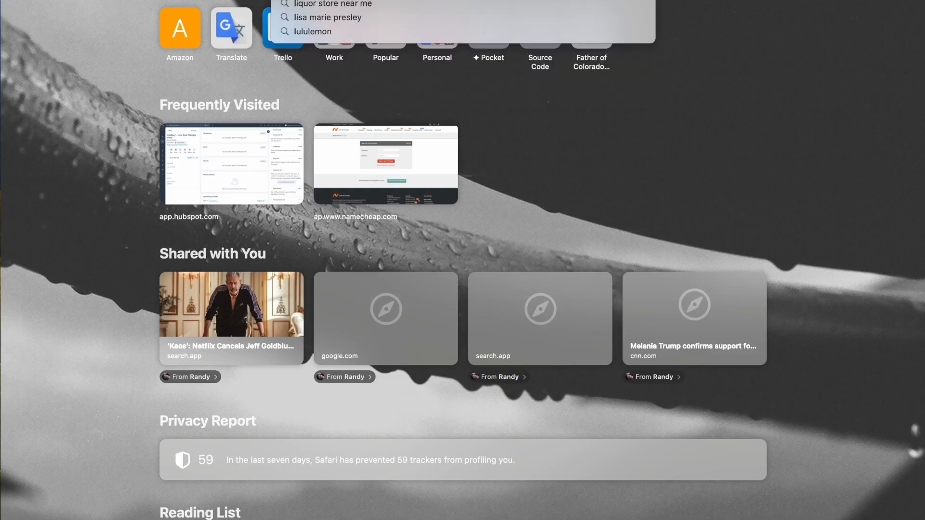
{"action": "type", "text": "ipsu"}
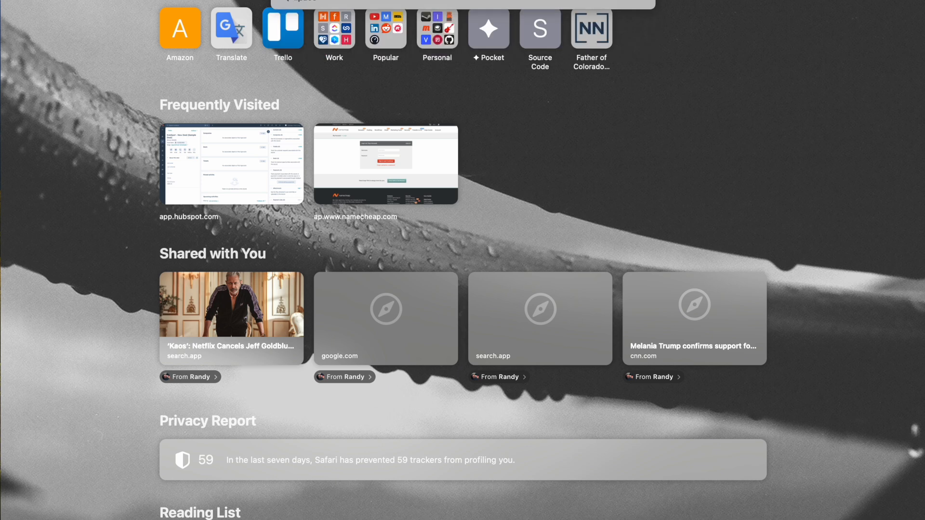
{"action": "type", "text": "m"}
{"action": "key", "text": "Return"}
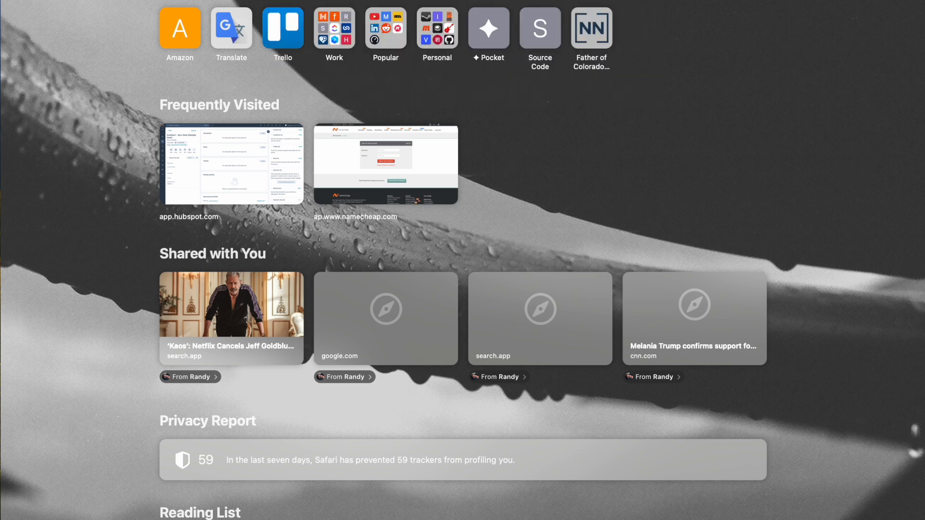
{"action": "scroll", "coordinate": [634, 431], "scroll_direction": "down", "scroll_amount": 5}
{"action": "left_click", "coordinate": [643, 460]}
{"action": "left_click_drag", "start_coordinate": [665, 393], "coordinate": [642, 367]}
{"action": "key", "text": "ctrl+c"}
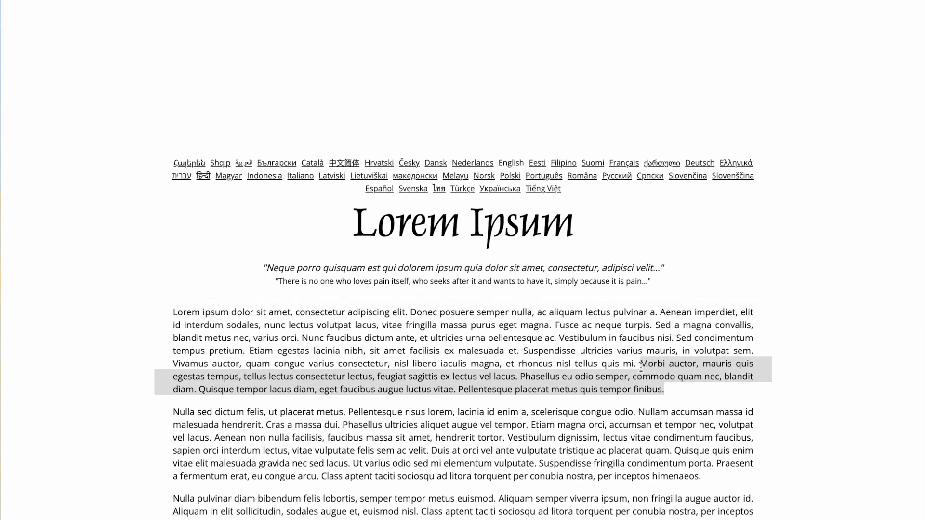
Paste the copied text into both Content left and Content right, making "Morbi auctor," bold in Content left
{"action": "key", "text": "alt+Tab"}
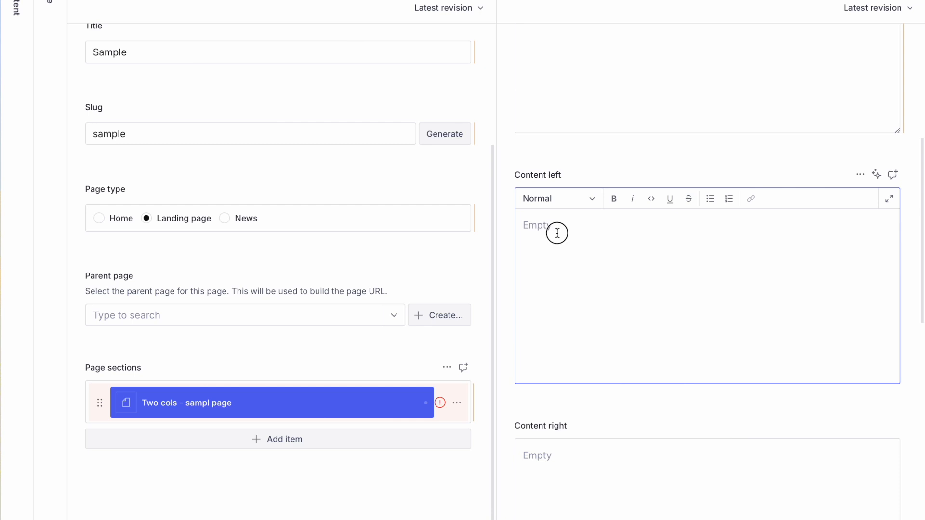
{"action": "key", "text": "ctrl+v"}
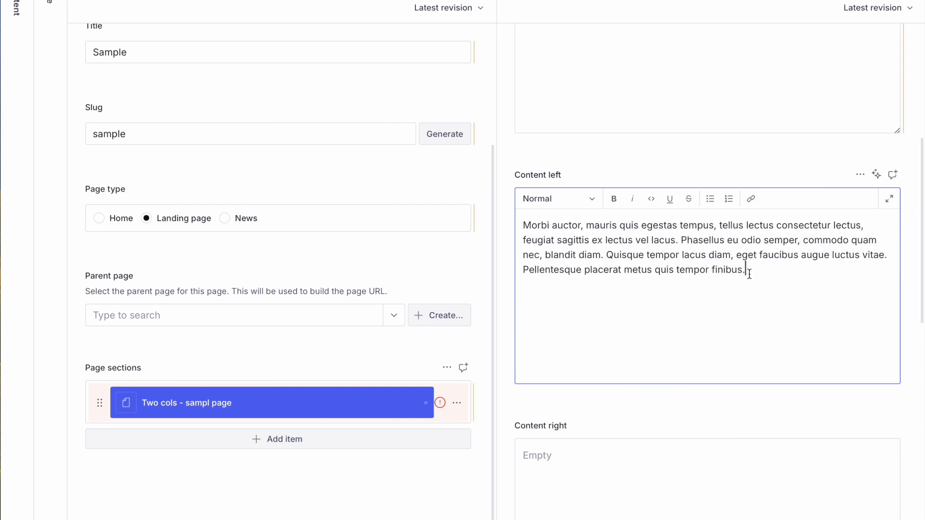
{"action": "left_click_drag", "start_coordinate": [522, 225], "coordinate": [584, 225]}
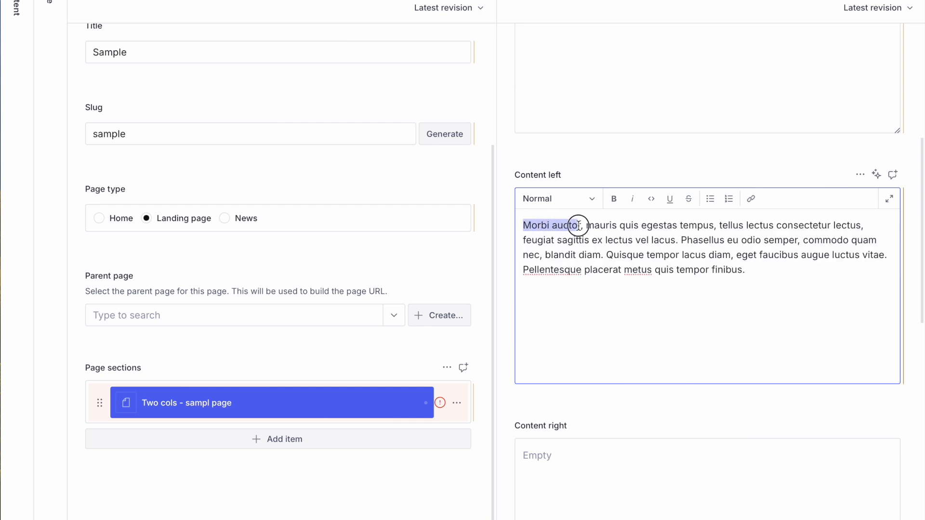
{"action": "left_click", "coordinate": [614, 198]}
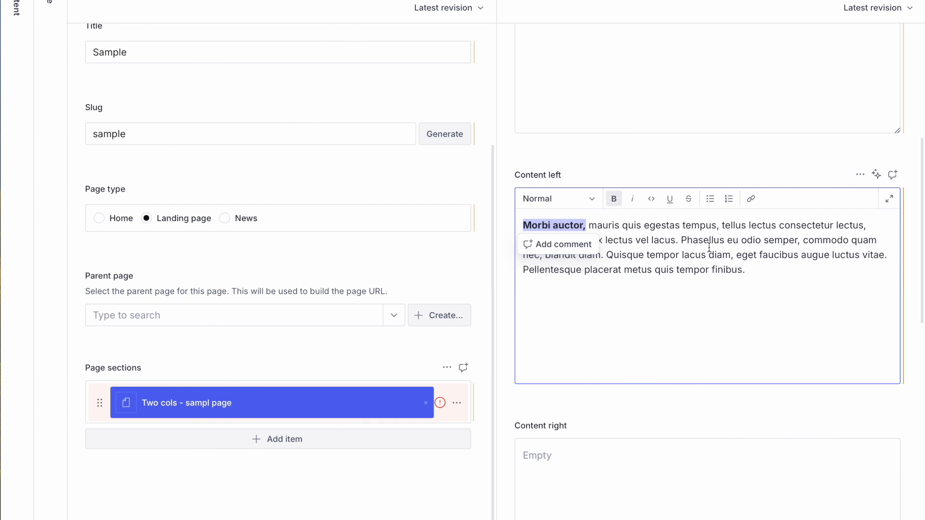
{"action": "left_click", "coordinate": [630, 483]}
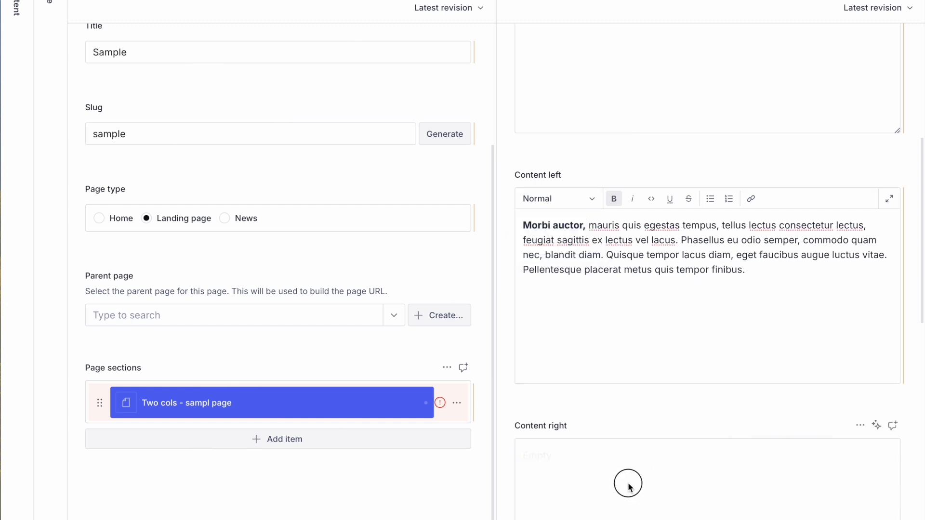
{"action": "key", "text": "ctrl+v"}
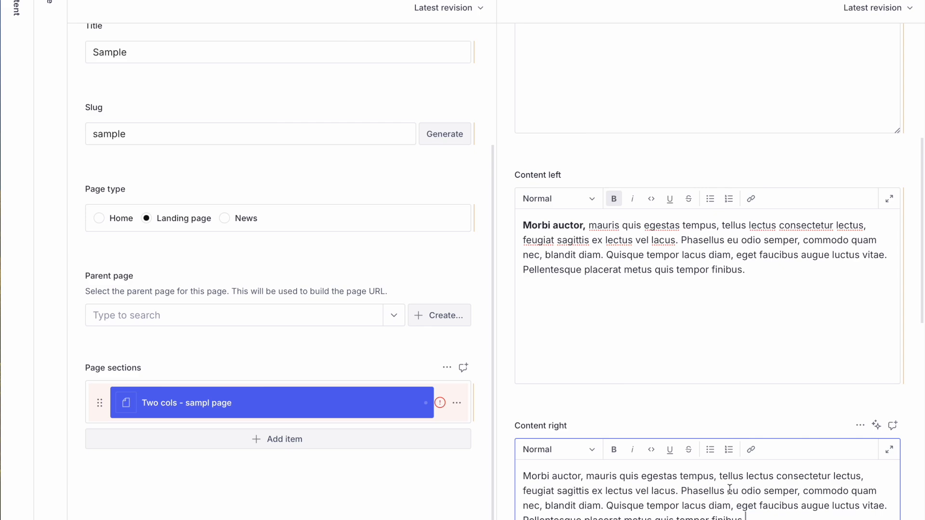
Set the CMS title of the block's CTA to "Intro cat - sample"
{"action": "scroll", "coordinate": [729, 489], "scroll_direction": "down", "scroll_amount": 8}
{"action": "left_click", "coordinate": [562, 180]}
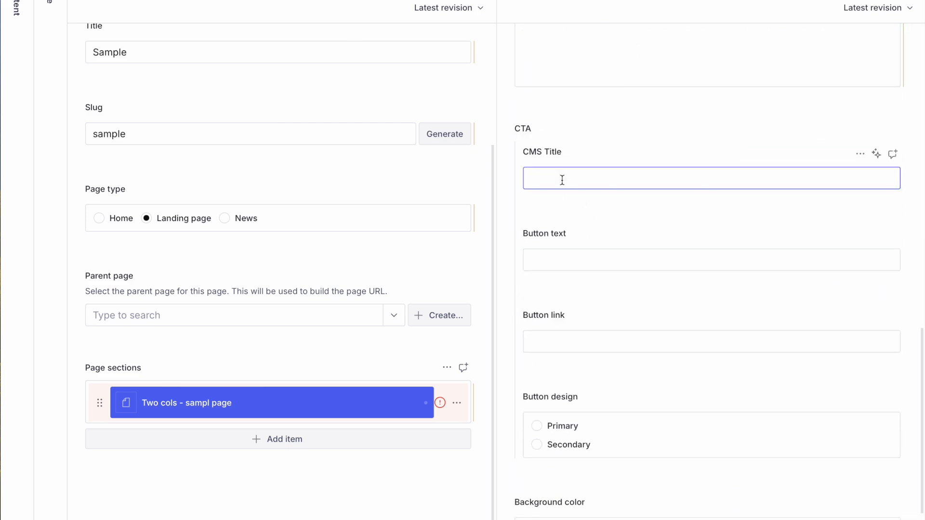
{"action": "type", "text": "Intro"}
{"action": "type", "text": " cat"}
{"action": "key", "text": "BackSpace"}
{"action": "type", "text": "at - a"}
{"action": "type", "text": "ample"}
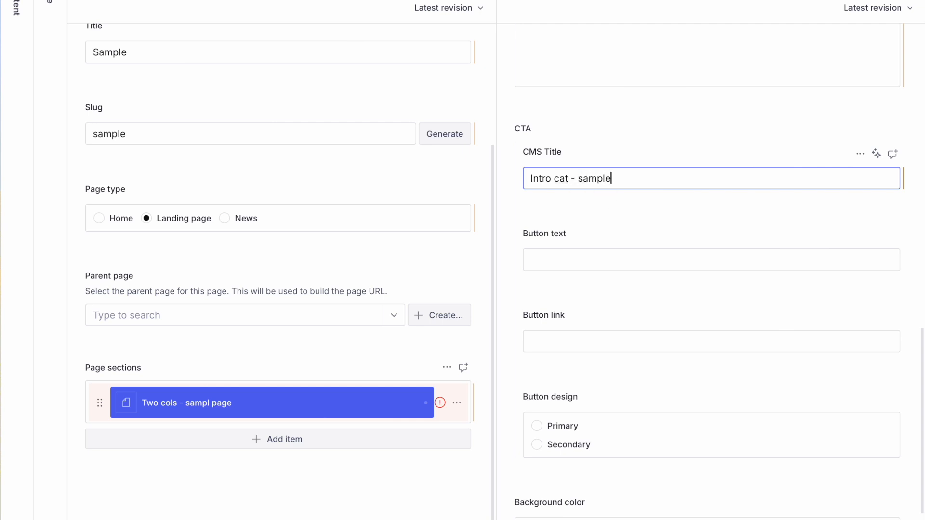
Set the CTA's button text to "Click me" and its button link to /about-us
{"action": "left_click", "coordinate": [569, 265]}
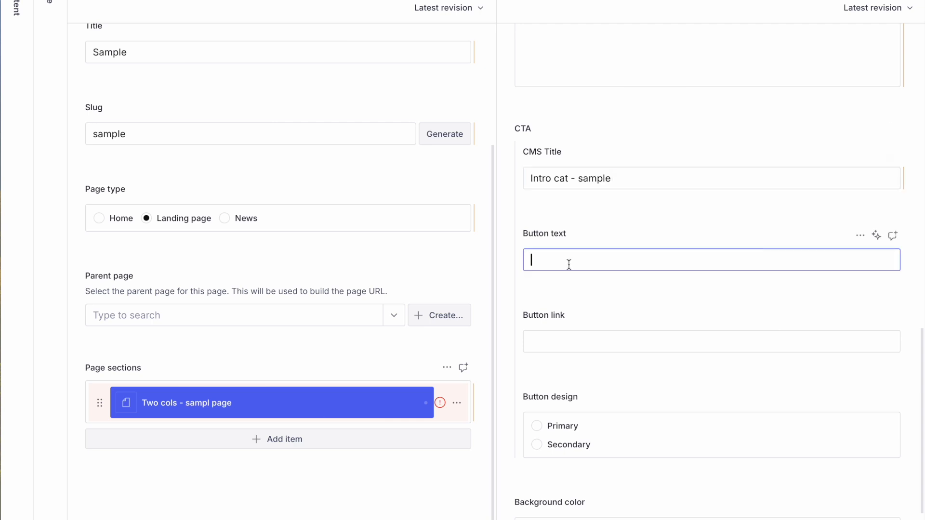
{"action": "type", "text": "Click me"}
{"action": "left_click", "coordinate": [590, 342]}
{"action": "type", "text": "/"}
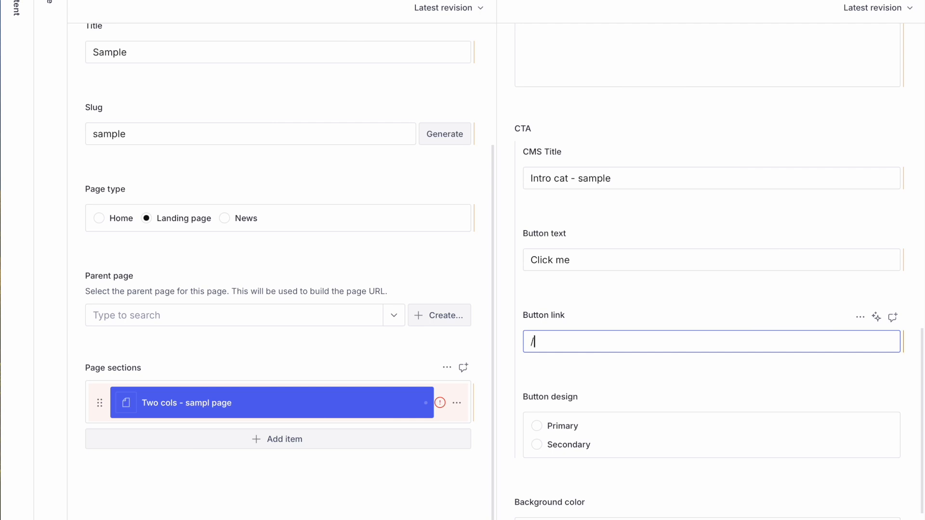
{"action": "type", "text": "about-us"}
Choose the Secondary button design for the CTA and a Grey background color for the two-column block
{"action": "left_click", "coordinate": [537, 444]}
{"action": "scroll", "coordinate": [687, 444], "scroll_direction": "down", "scroll_amount": 3}
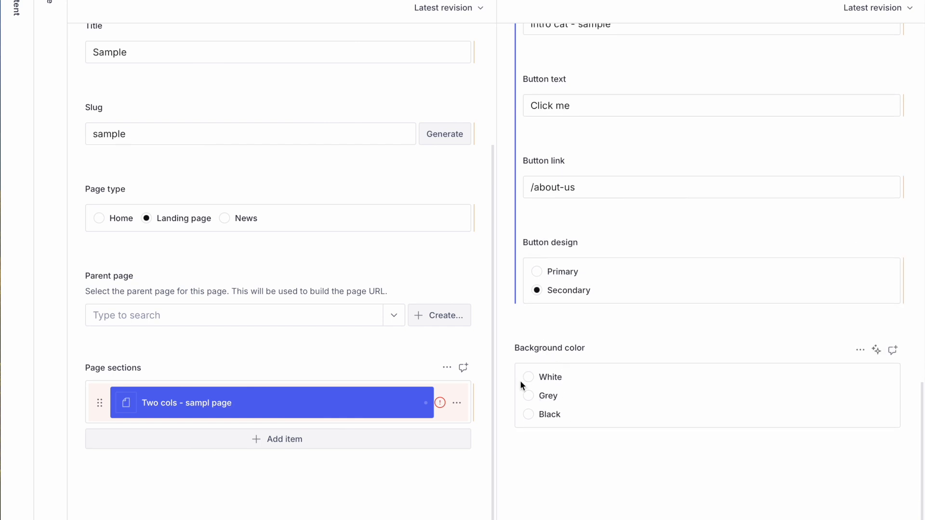
{"action": "left_click", "coordinate": [529, 396]}
Add the existing Home news and NL Sign up blocks to the Sample page's sections
{"action": "mouse_move", "coordinate": [440, 405]}
{"action": "left_click", "coordinate": [278, 439]}
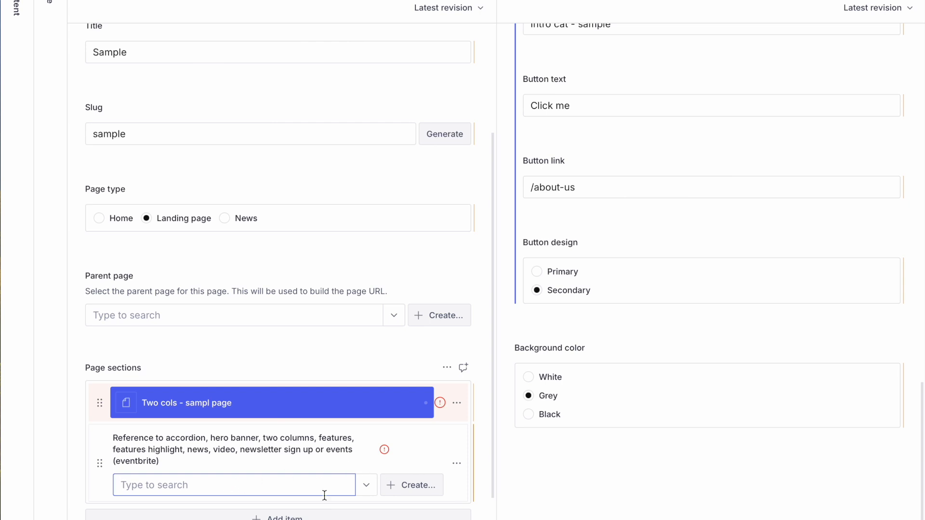
{"action": "left_click", "coordinate": [368, 486]}
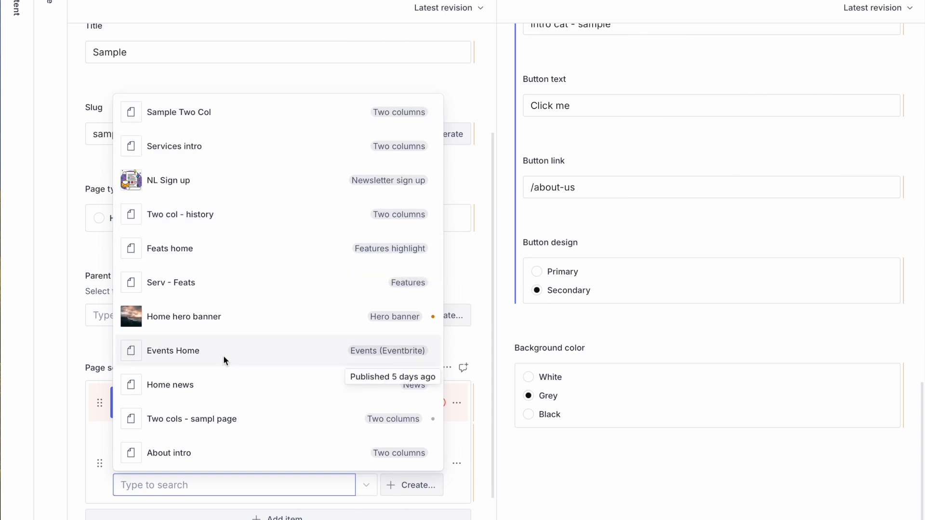
{"action": "left_click", "coordinate": [178, 384]}
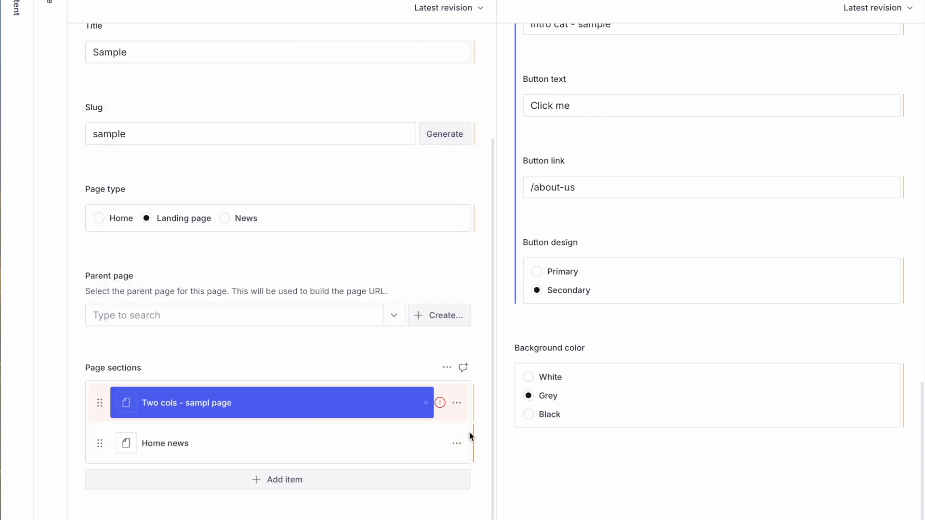
{"action": "left_click", "coordinate": [298, 482]}
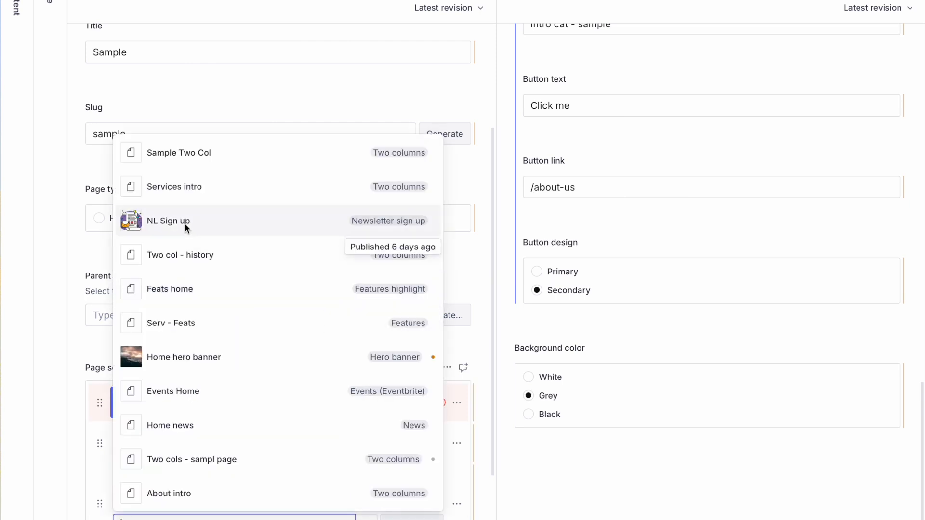
{"action": "left_click", "coordinate": [186, 224]}
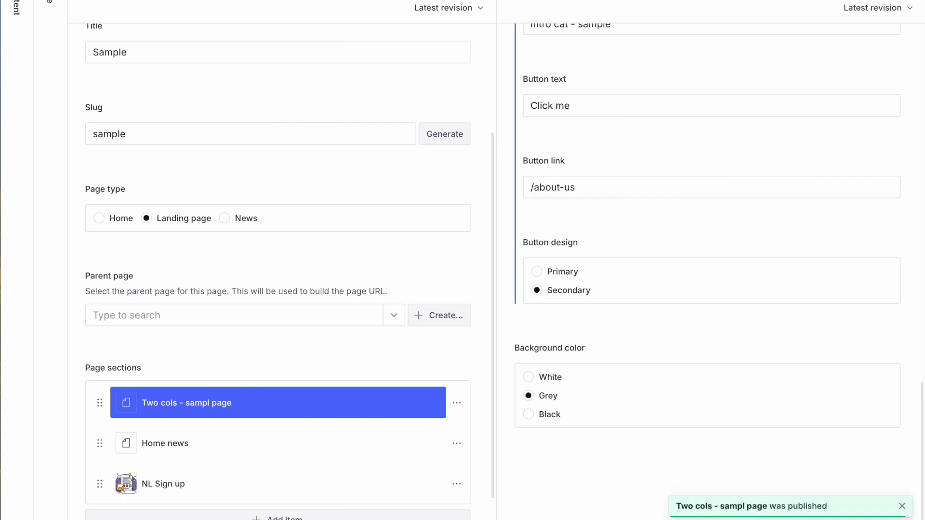
In the site settings document The Website, add a main menu item titled "Sample"
{"action": "left_click", "coordinate": [18, 9]}
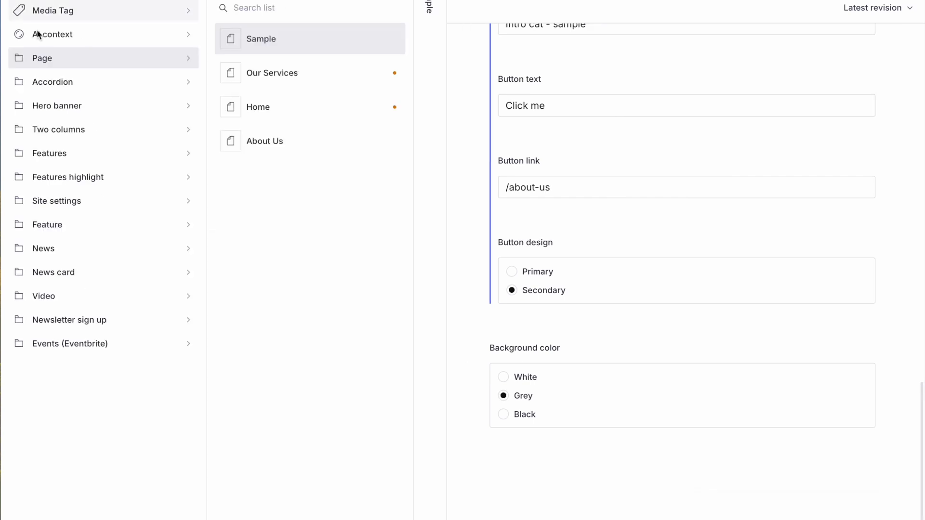
{"action": "left_click", "coordinate": [46, 202]}
{"action": "left_click", "coordinate": [299, 38]}
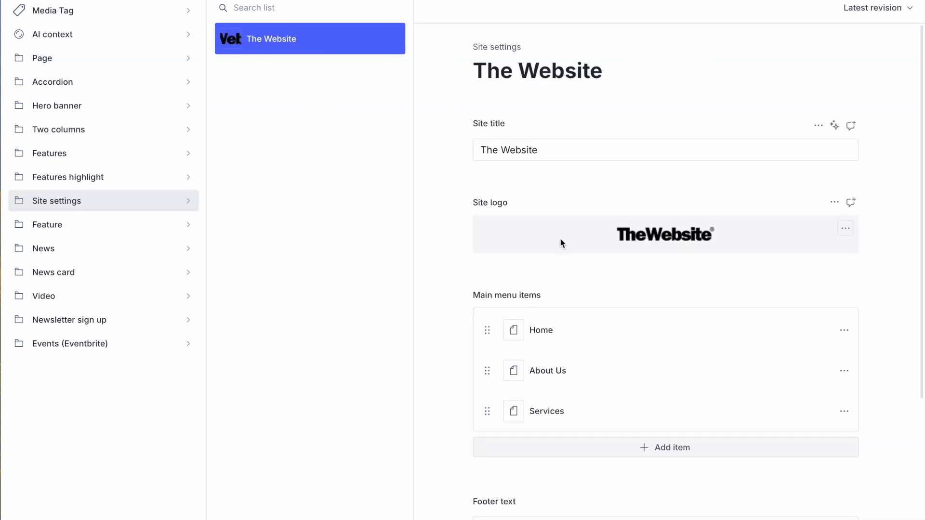
{"action": "left_click", "coordinate": [681, 449]}
{"action": "left_click", "coordinate": [523, 283]}
{"action": "type", "text": "Sample"}
Set the Sample menu item's link to /sample and close its editing dialog
{"action": "left_click", "coordinate": [512, 363]}
{"action": "type", "text": "/p"}
{"action": "key", "text": "BackSpace"}
{"action": "type", "text": "sample"}
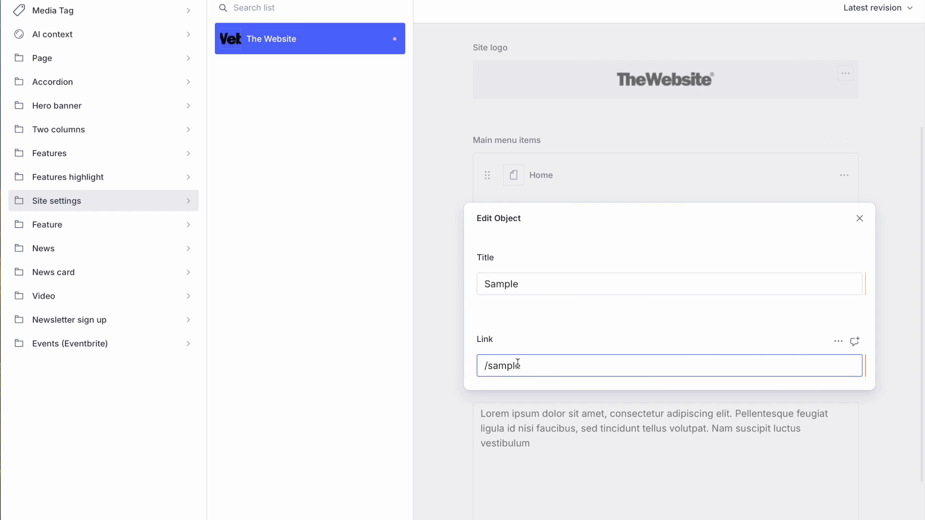
{"action": "left_click", "coordinate": [849, 139]}
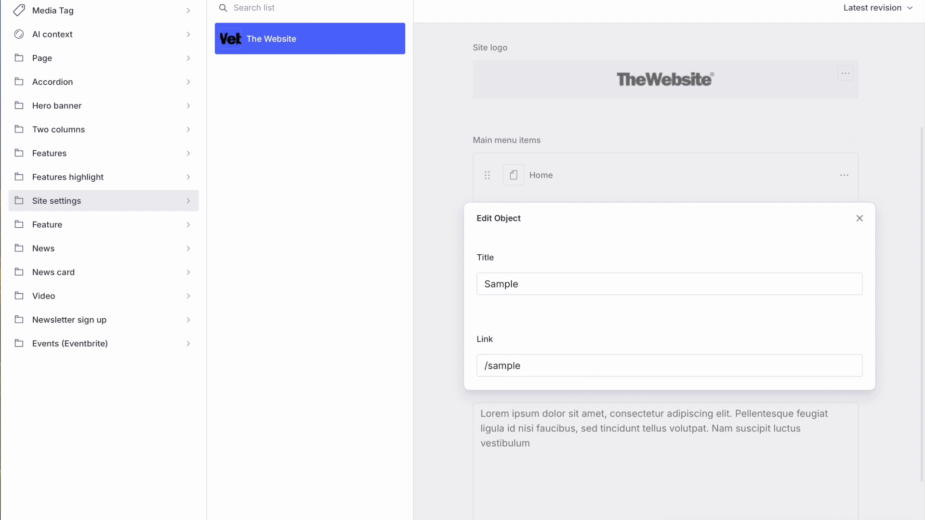
{"action": "left_click", "coordinate": [860, 218]}
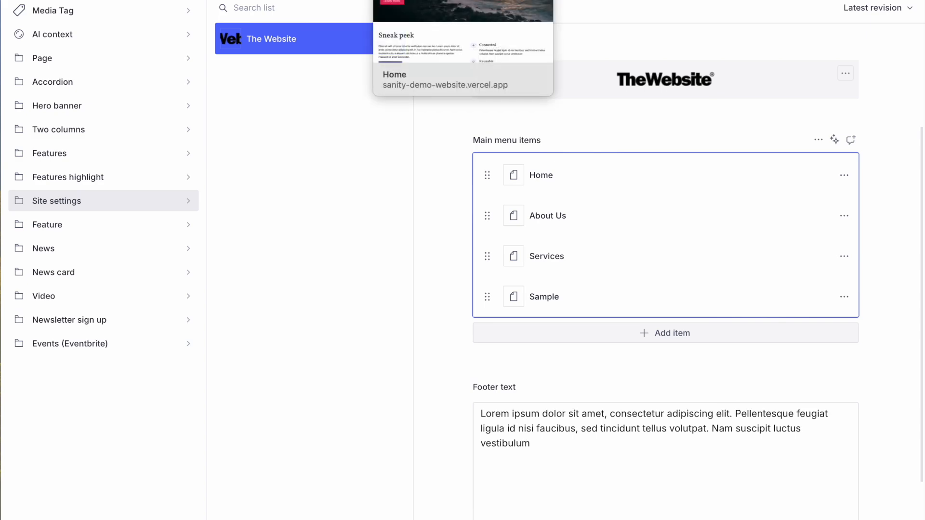
Look over the demo website's home page in its browser tab and return to the CMS
{"action": "left_click", "coordinate": [463, 1]}
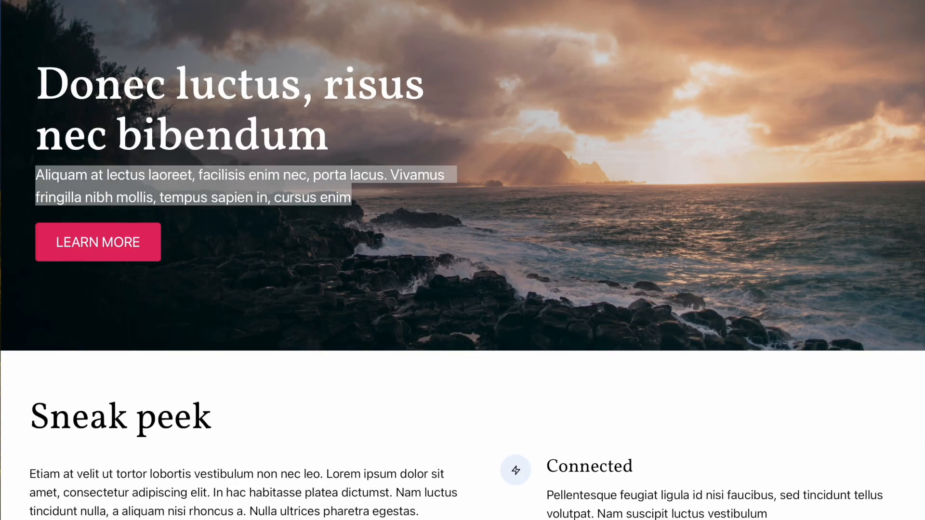
{"action": "left_click", "coordinate": [353, 198]}
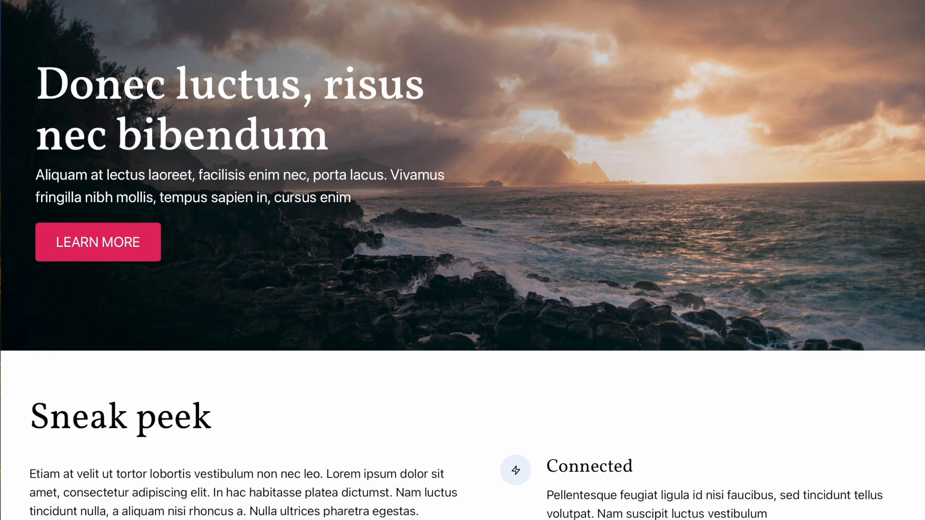
{"action": "left_click", "coordinate": [366, 1]}
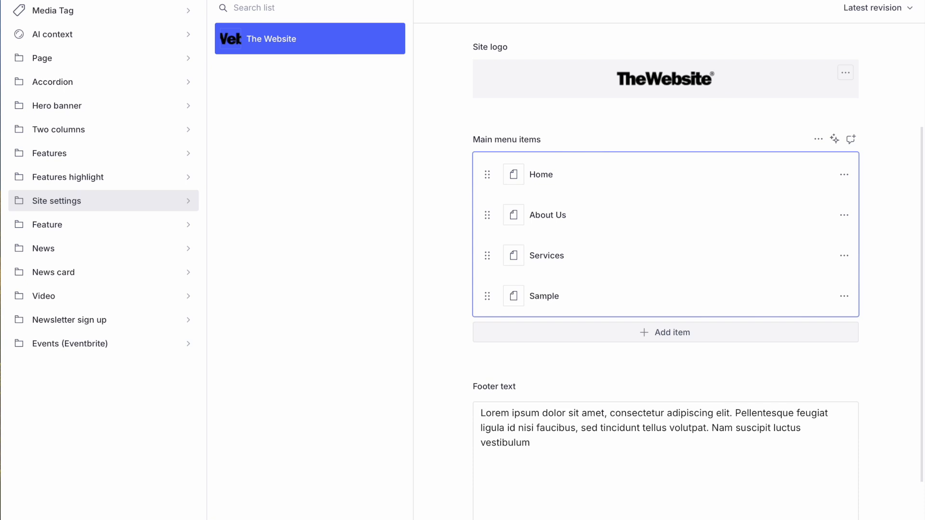
View the option for inviting project members, and open the Our Services page document
{"action": "left_click", "coordinate": [837, 0]}
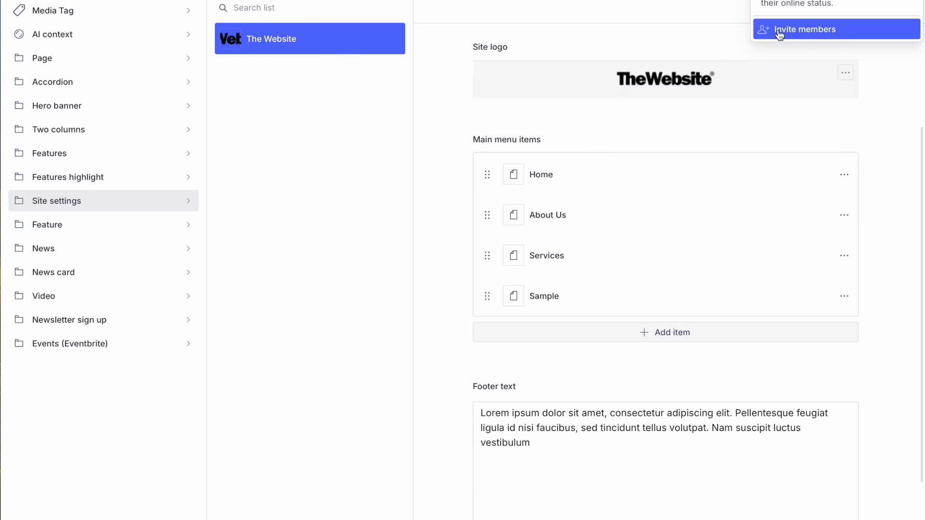
{"action": "left_click", "coordinate": [15, 61]}
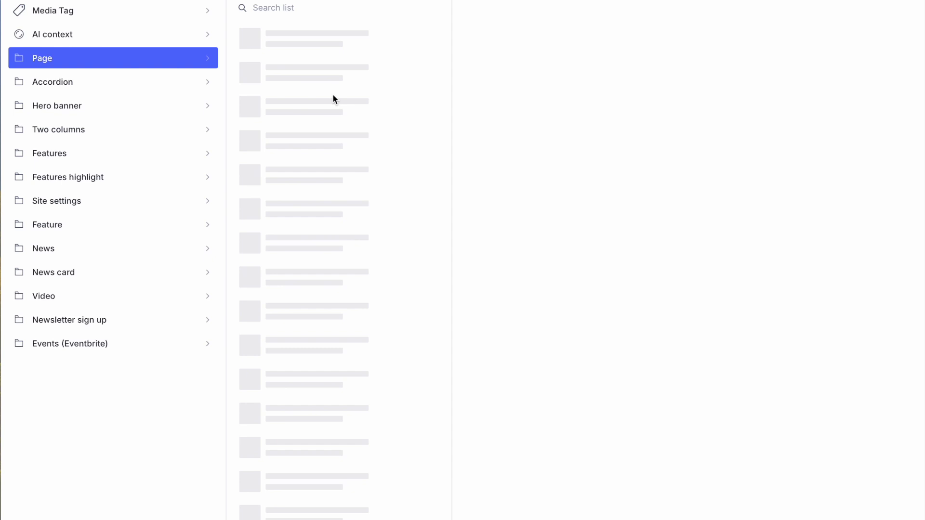
{"action": "left_click", "coordinate": [296, 72]}
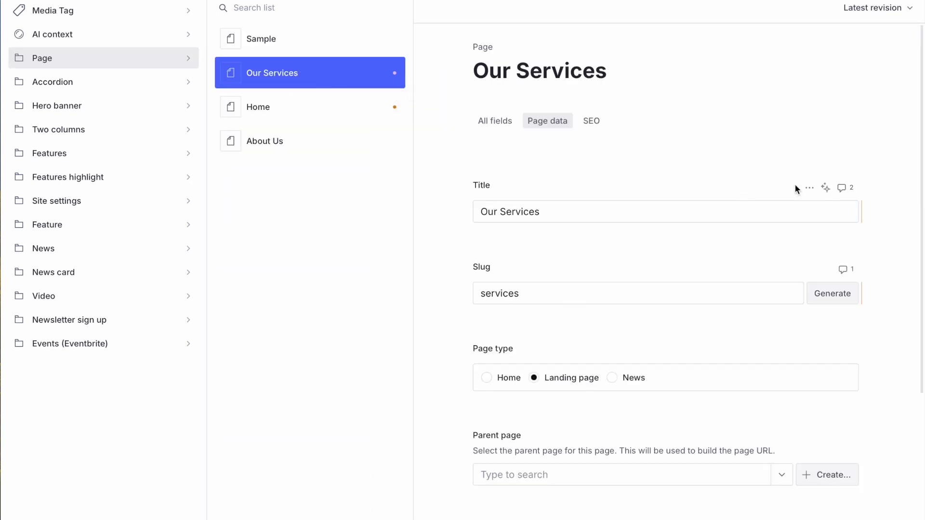
Read the team comments on the Title and Slug fields of Our Services and close the comments view
{"action": "left_click", "coordinate": [700, 213]}
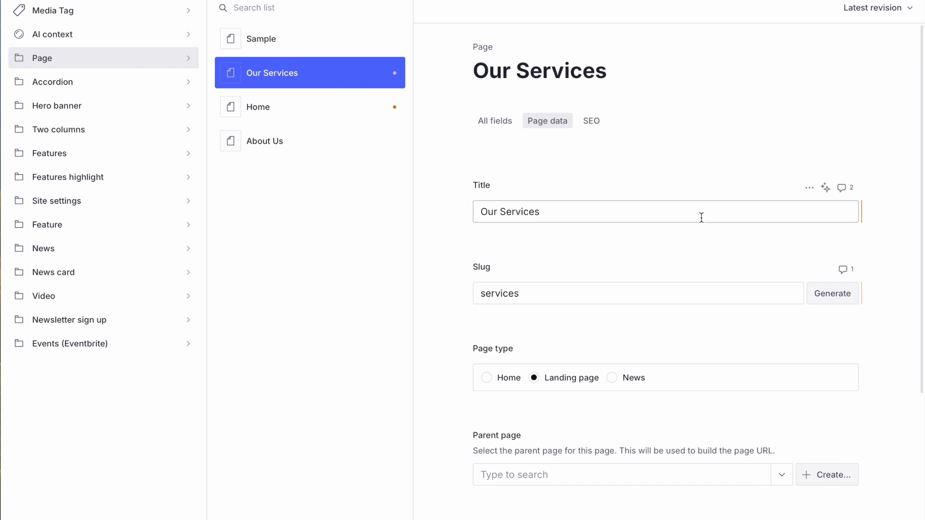
{"action": "left_click", "coordinate": [704, 295]}
{"action": "left_click", "coordinate": [765, 217]}
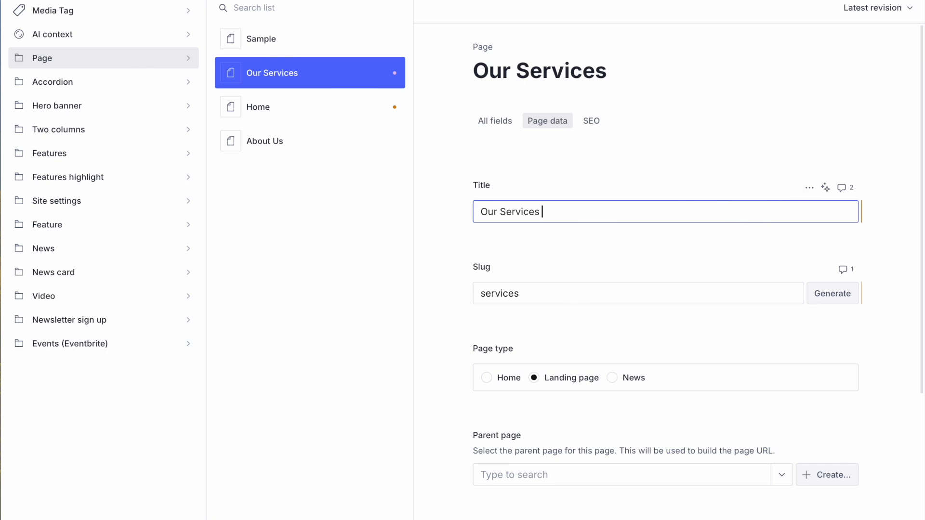
{"action": "left_click", "coordinate": [873, 0]}
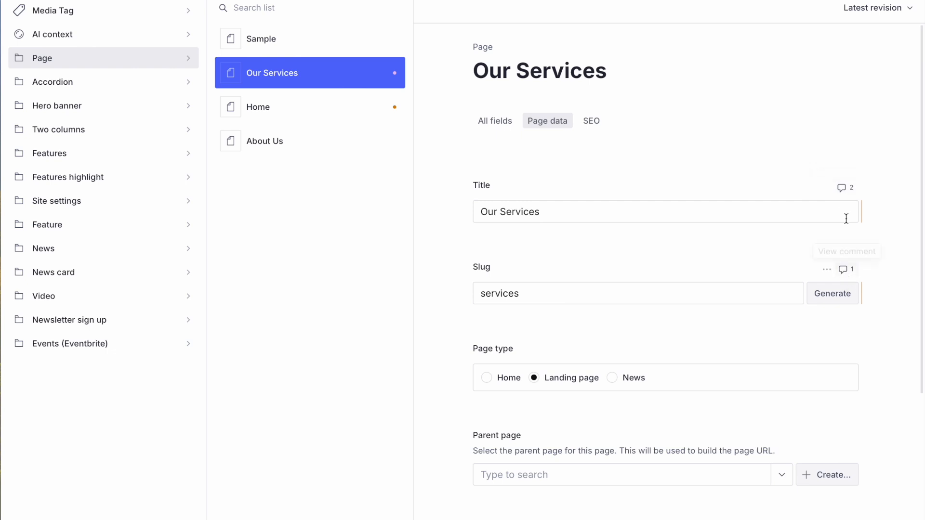
{"action": "left_click", "coordinate": [844, 187]}
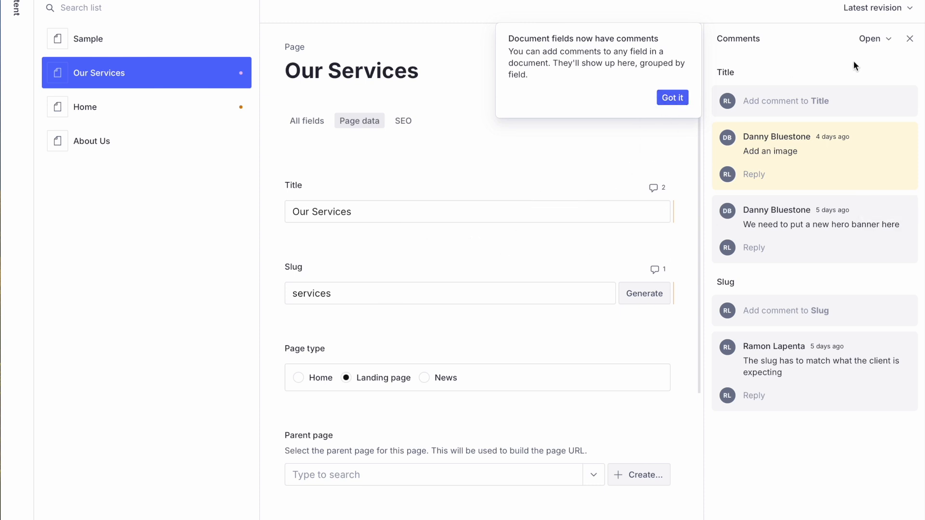
{"action": "left_click", "coordinate": [909, 39]}
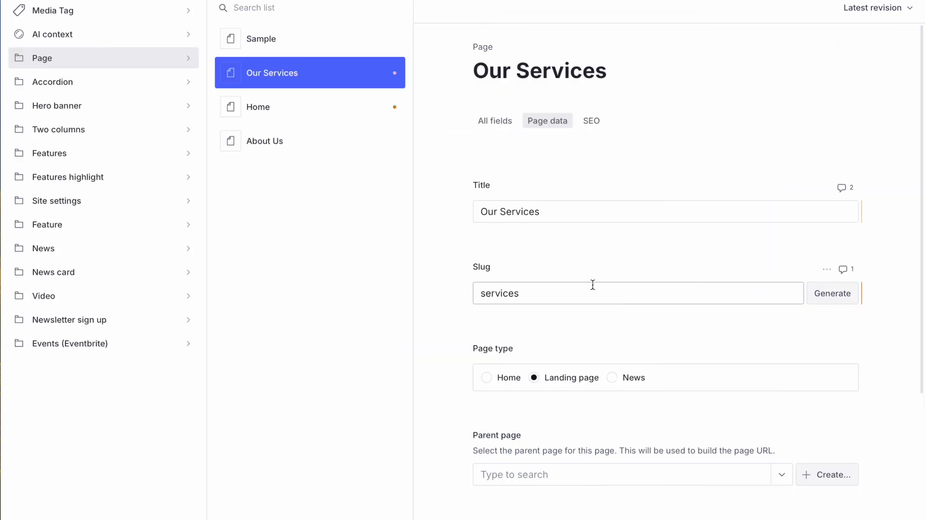
Look through the published Sample page from its heading and introduction to the recent news and newsletter sections
{"action": "scroll", "coordinate": [754, 308], "scroll_direction": "down", "scroll_amount": 2}
{"action": "scroll", "coordinate": [754, 308], "scroll_direction": "down", "scroll_amount": 3}
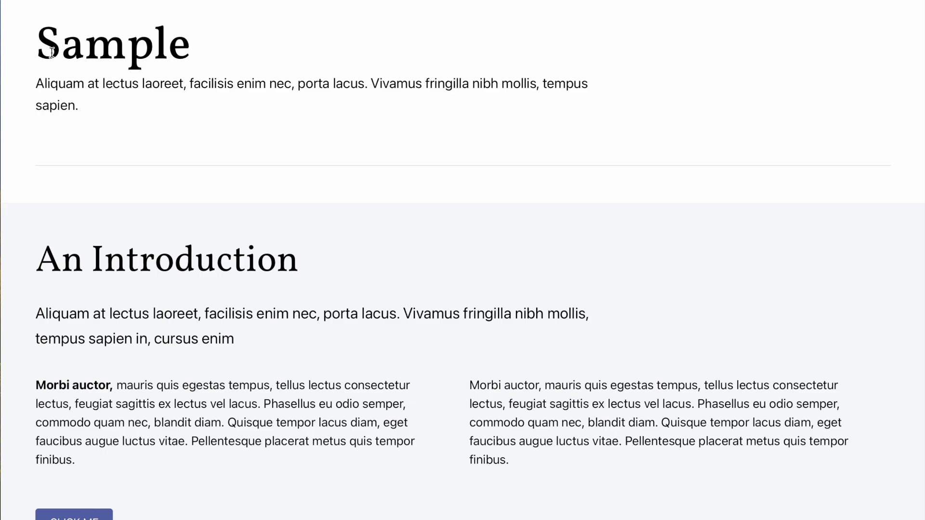
{"action": "scroll", "coordinate": [199, 251], "scroll_direction": "down", "scroll_amount": 5}
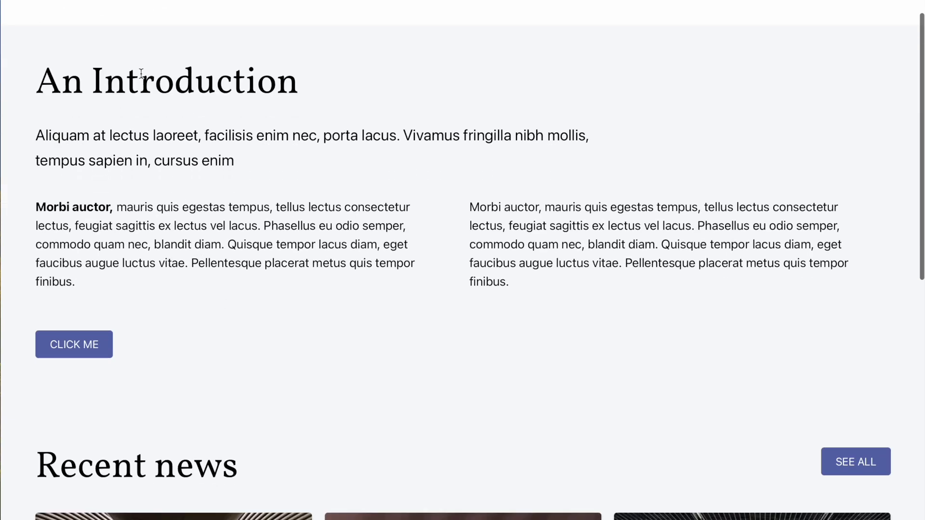
{"action": "left_click_drag", "start_coordinate": [140, 73], "coordinate": [215, 291]}
{"action": "scroll", "coordinate": [215, 291], "scroll_direction": "down", "scroll_amount": 12}
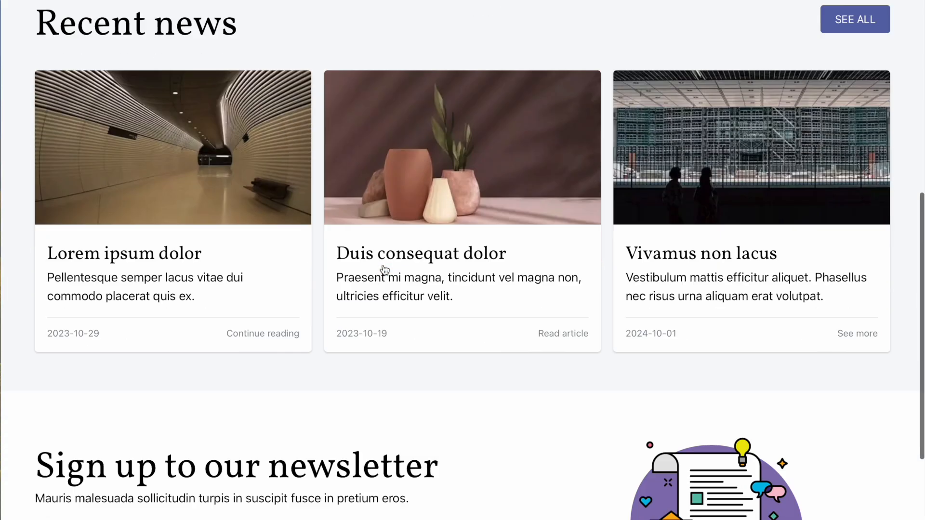
{"action": "scroll", "coordinate": [301, 369], "scroll_direction": "up", "scroll_amount": 13}
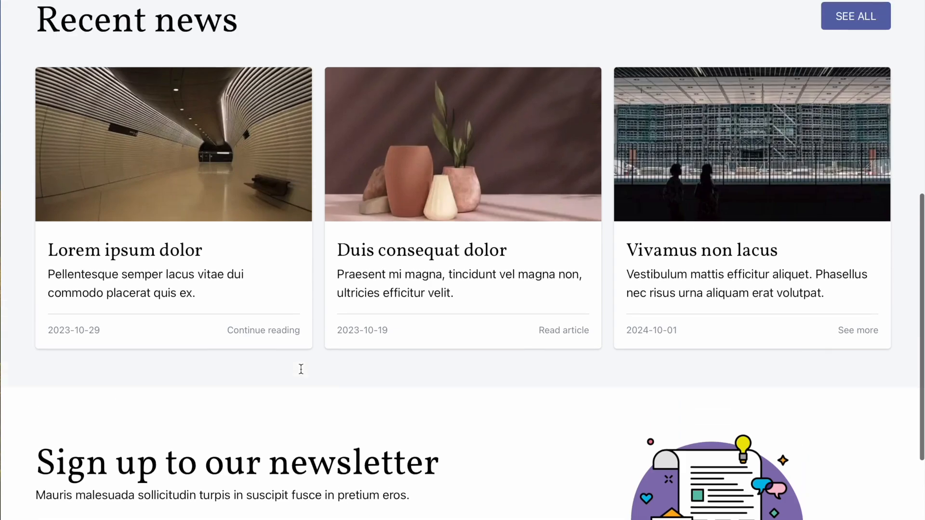
{"action": "scroll", "coordinate": [301, 369], "scroll_direction": "down", "scroll_amount": 1}
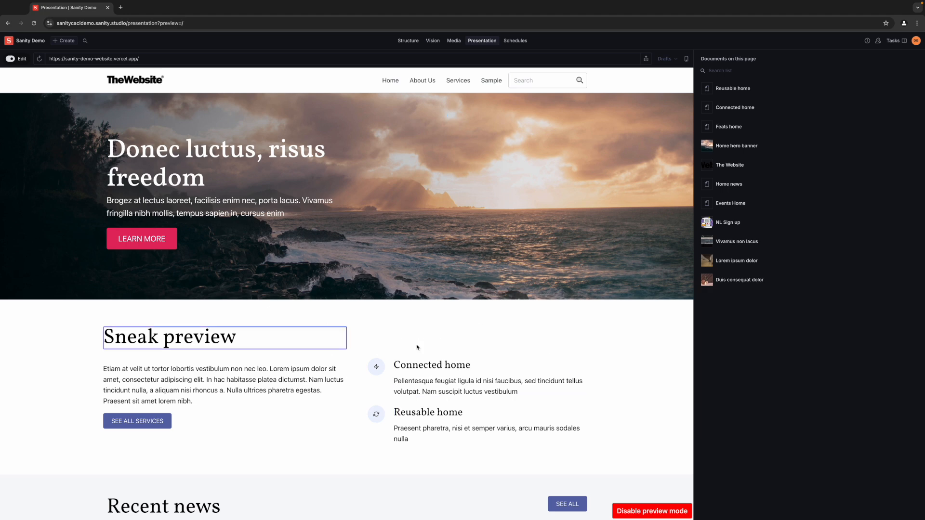
From the home page preview, change the Connected home feature's title to "Connected people" and publish it
{"action": "left_click", "coordinate": [453, 367]}
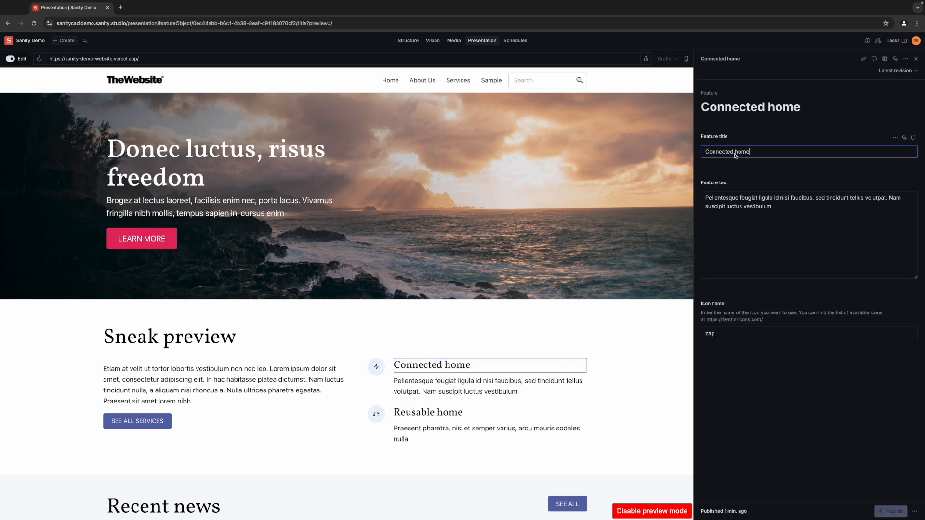
{"action": "left_click_drag", "start_coordinate": [736, 154], "coordinate": [766, 154]}
{"action": "type", "text": "people"}
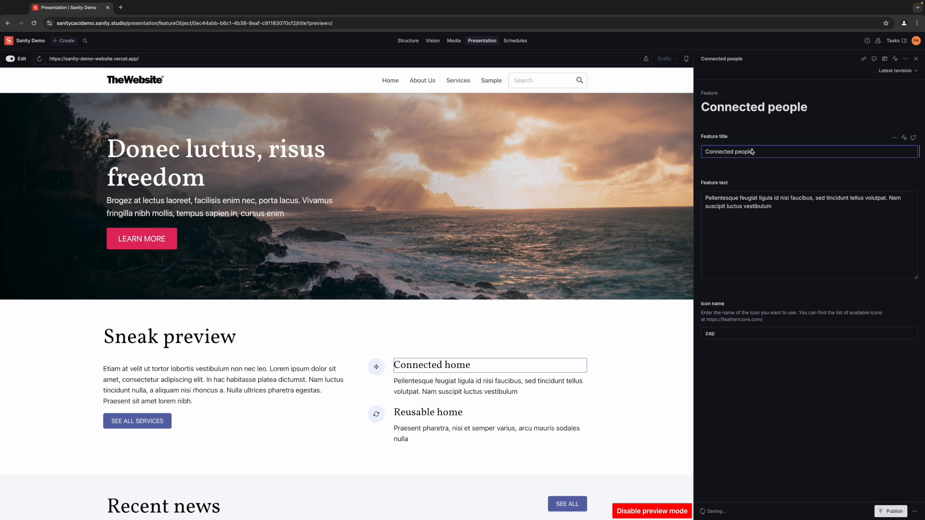
{"action": "left_click", "coordinate": [895, 510]}
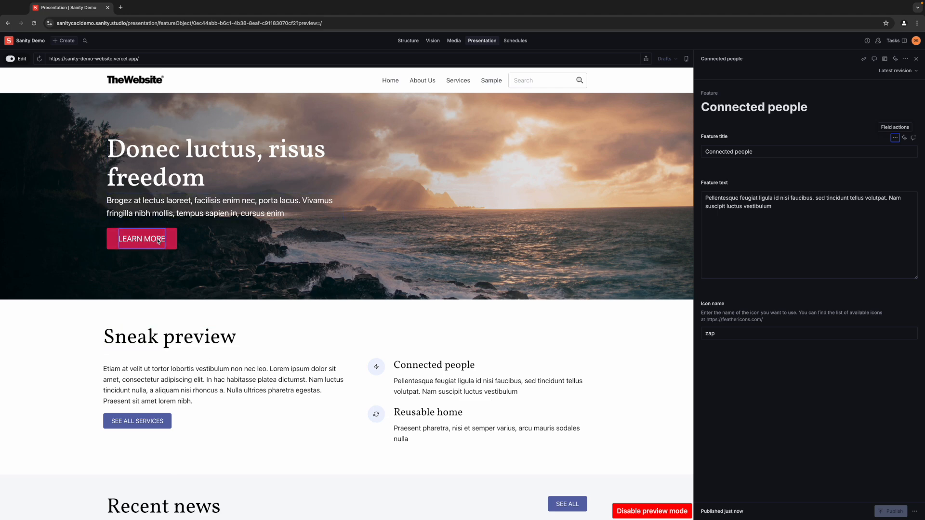
From the page preview, open the hero banner's heading and the Reusable home feature for editing
{"action": "left_click", "coordinate": [174, 195]}
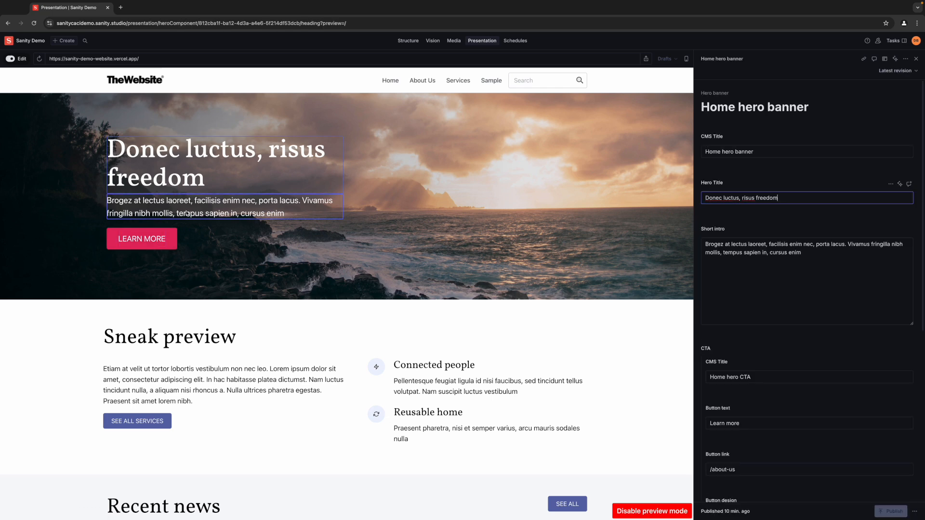
{"action": "left_click", "coordinate": [439, 413]}
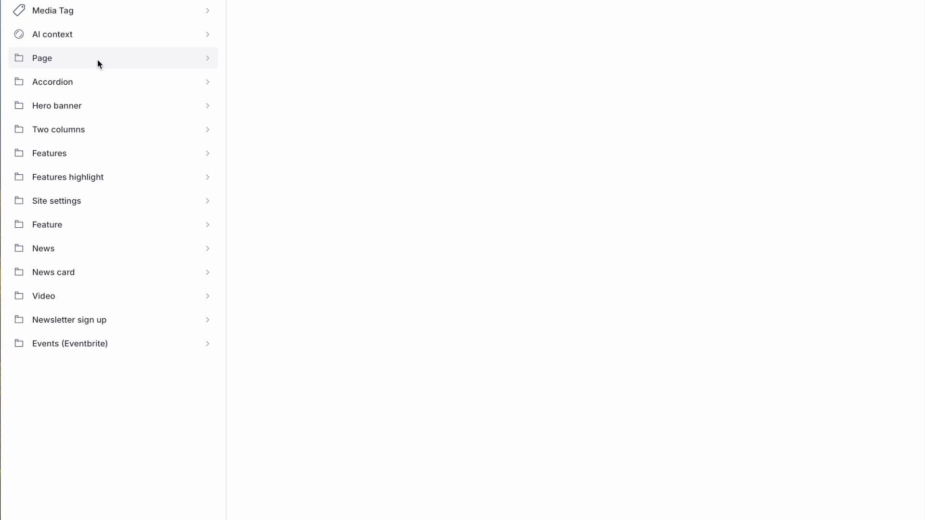
Open the Sample page document and show its SEO fields
{"action": "left_click", "coordinate": [68, 62]}
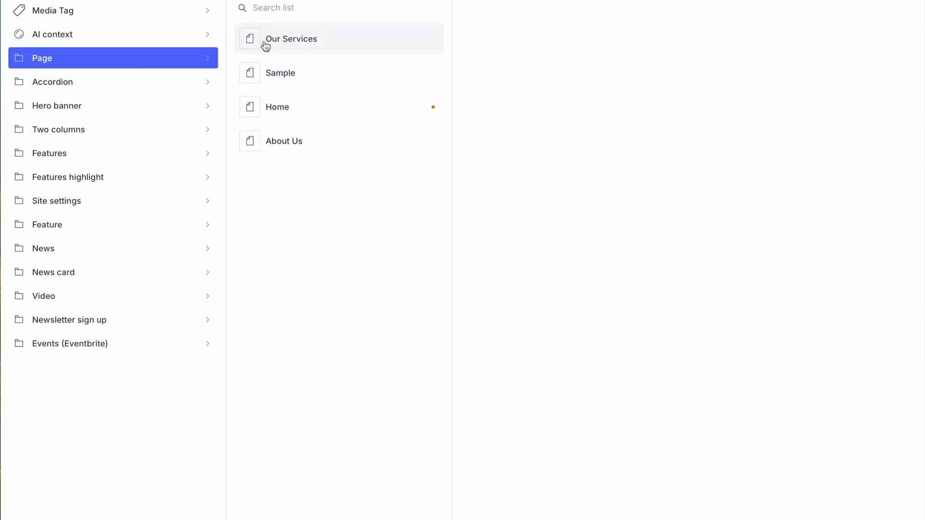
{"action": "left_click", "coordinate": [326, 83]}
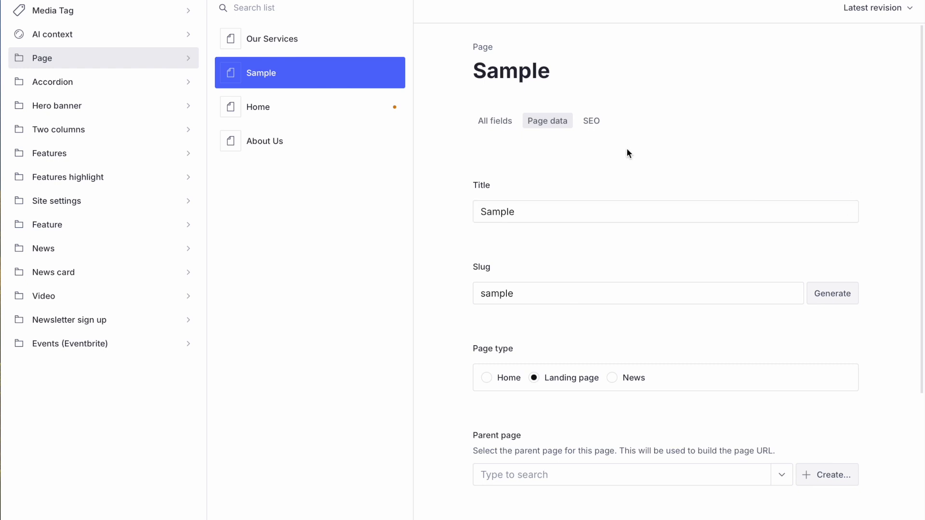
{"action": "left_click", "coordinate": [594, 123]}
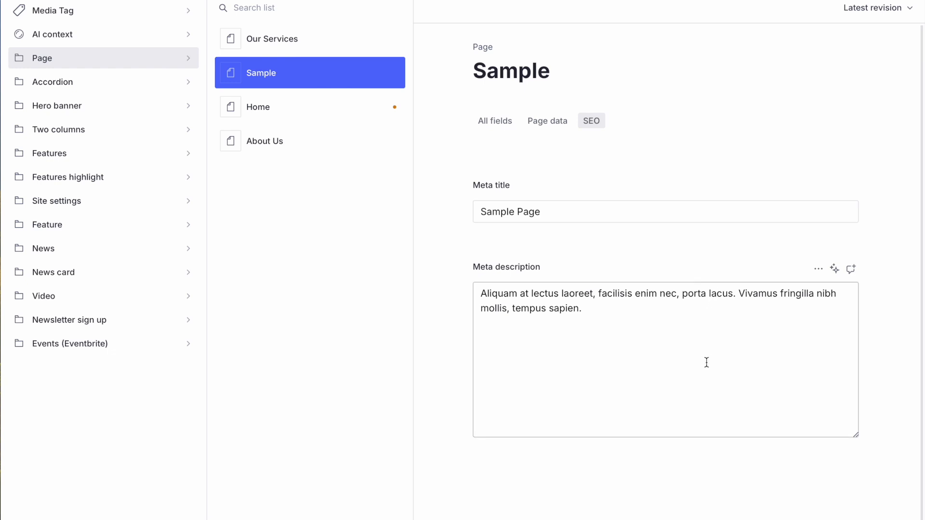
{"action": "left_click", "coordinate": [607, 337]}
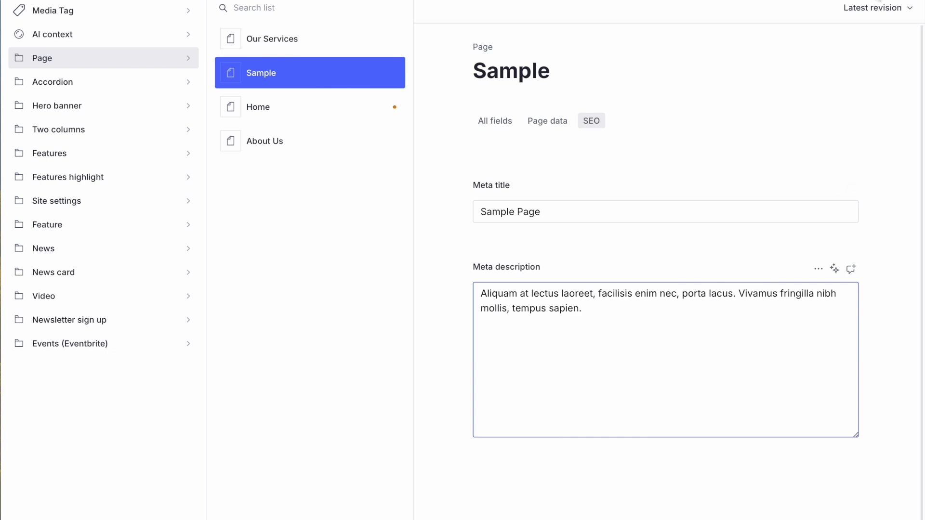
Replace the Sample page's meta title with "The state of web technology"
{"action": "left_click_drag", "start_coordinate": [551, 210], "coordinate": [440, 211]}
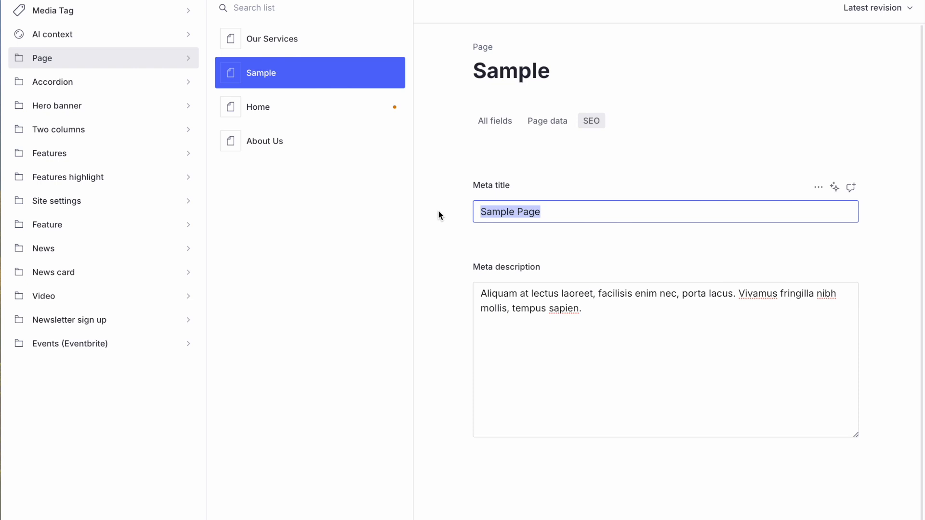
{"action": "type", "text": "T"}
{"action": "key", "text": "BackSpace"}
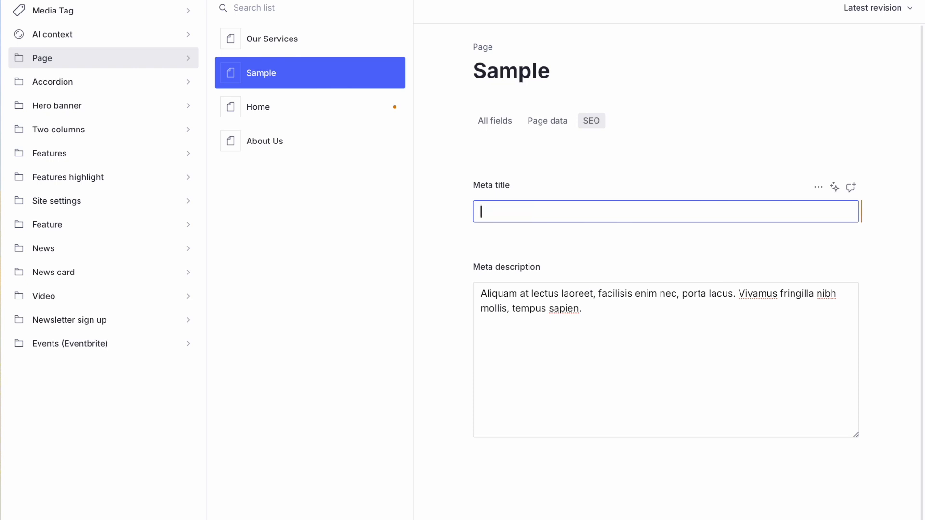
{"action": "type", "text": "The state of "}
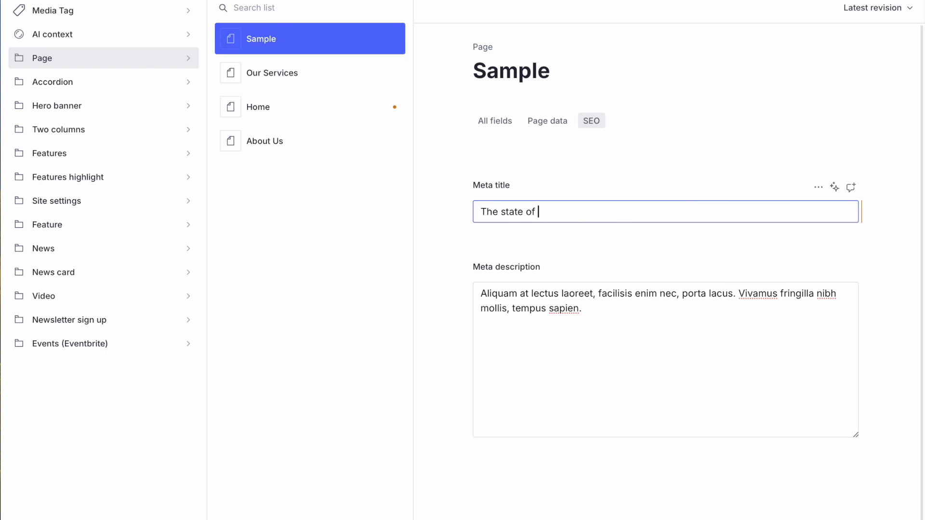
{"action": "type", "text": "web technology"}
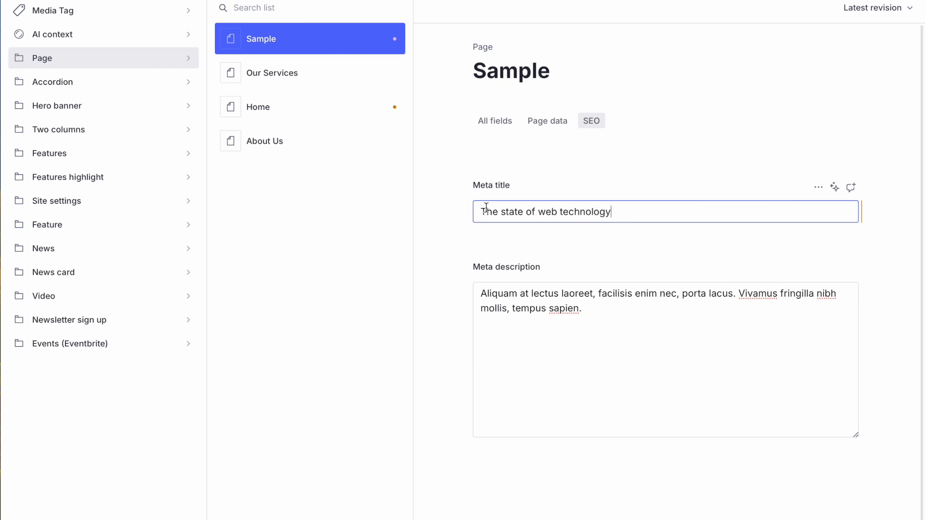
Clear all text from the Sample page's meta description
{"action": "left_click", "coordinate": [623, 322]}
{"action": "key", "text": "ctrl+a"}
{"action": "key", "text": "BackSpace"}
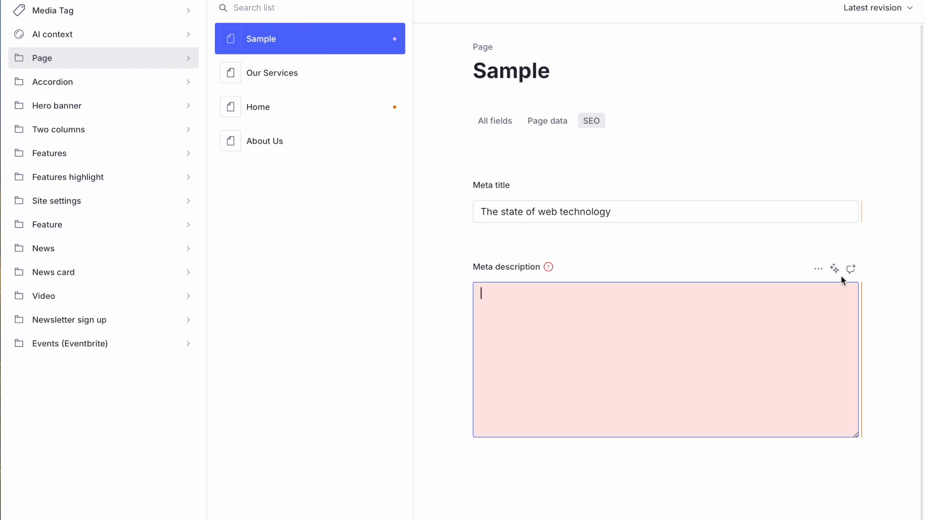
Add an AI instruction for the meta description named "Create meta description" and make it visible to all Studio members
{"action": "left_click", "coordinate": [836, 270]}
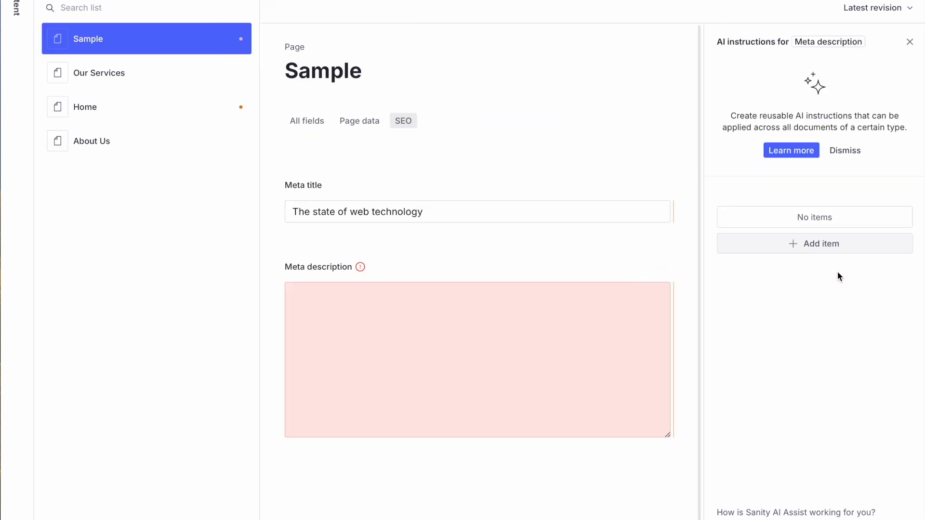
{"action": "left_click", "coordinate": [805, 245]}
{"action": "left_click", "coordinate": [782, 254]}
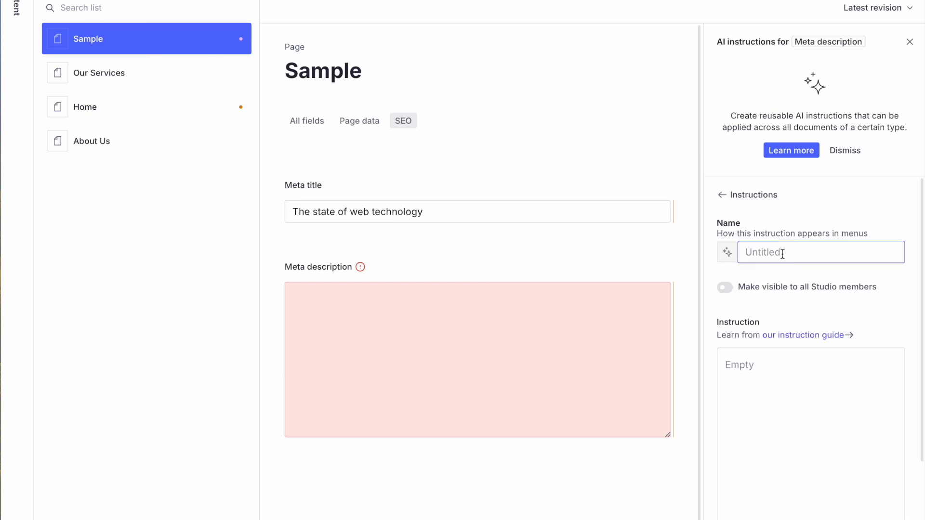
{"action": "type", "text": "Create meta description"}
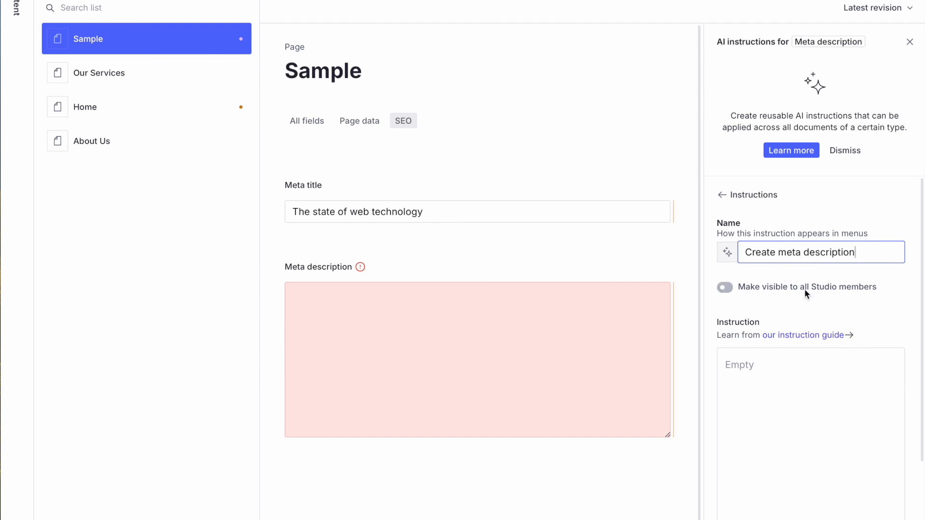
{"action": "left_click", "coordinate": [725, 288]}
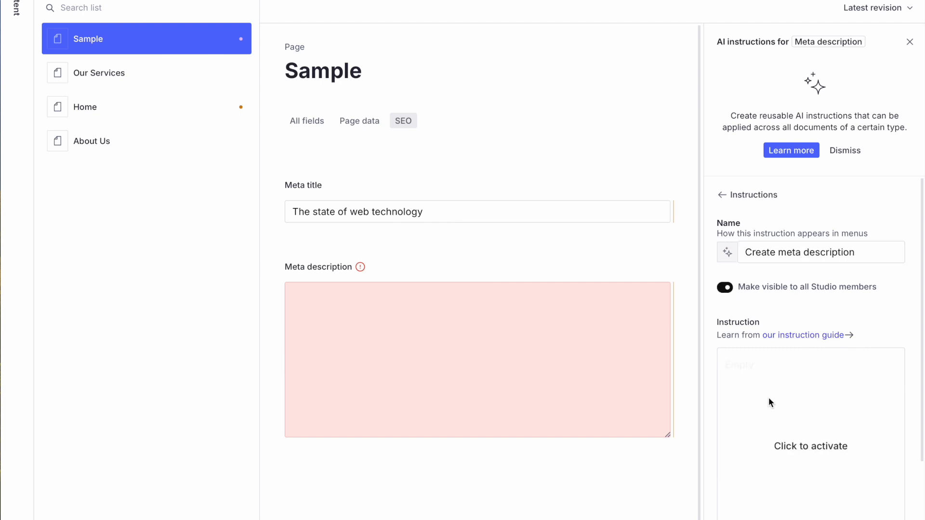
Write the instruction text "Create a short description between 80 and 160 characters, that describes the topic of this page based on"
{"action": "scroll", "coordinate": [792, 357], "scroll_direction": "down", "scroll_amount": 2}
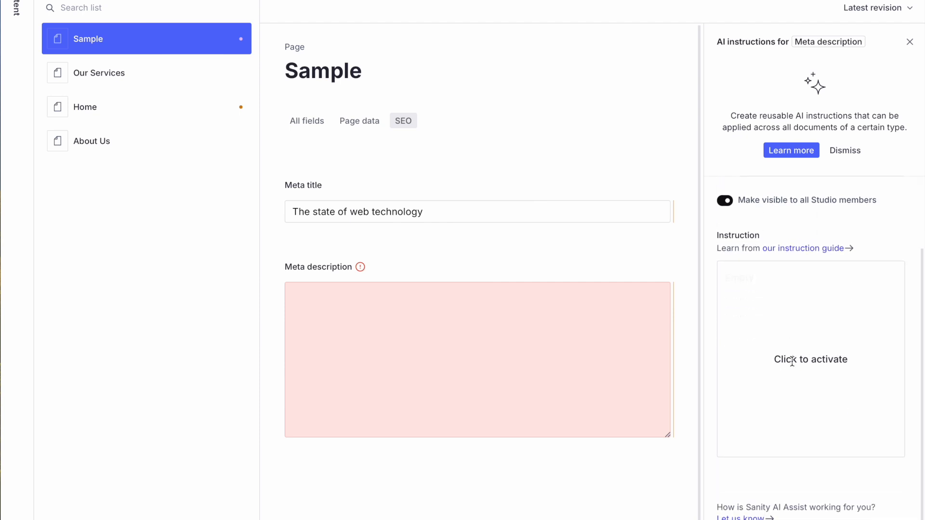
{"action": "left_click", "coordinate": [782, 291]}
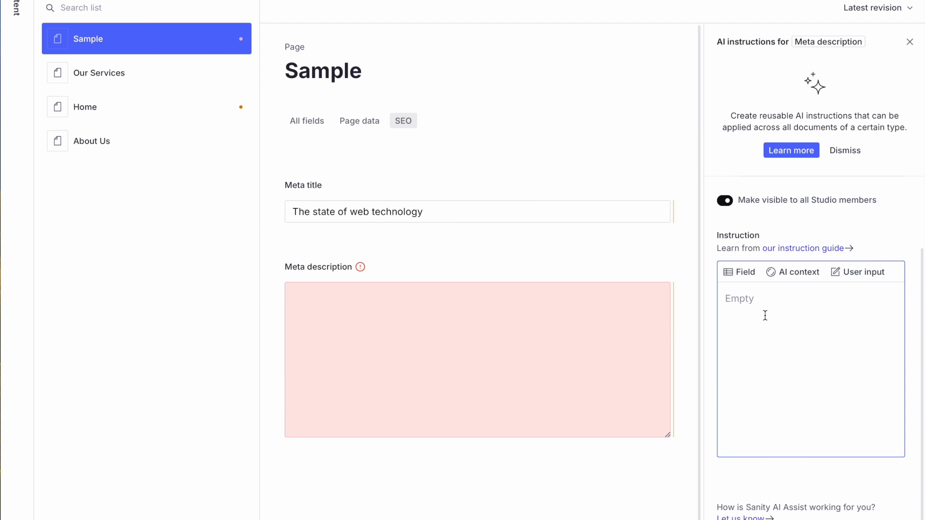
{"action": "type", "text": "Create a short descrip"}
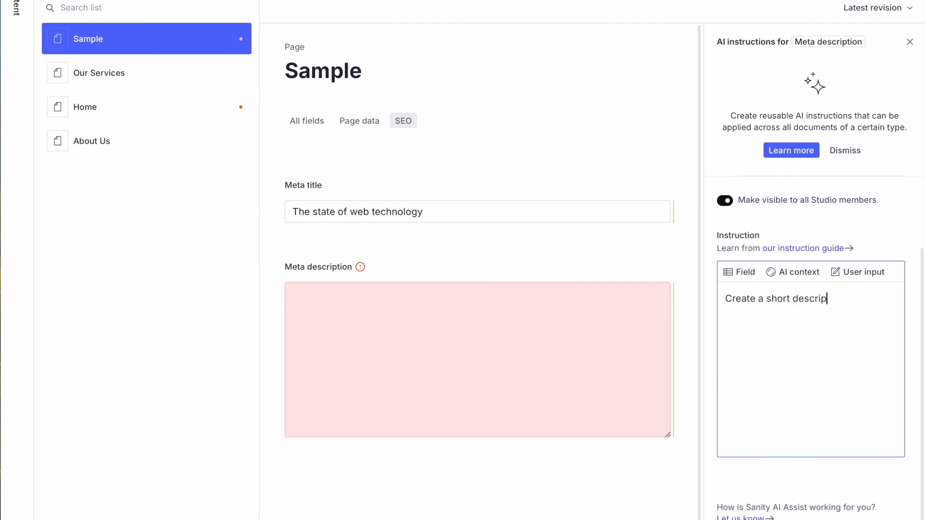
{"action": "type", "text": "tion between 80 and 1"}
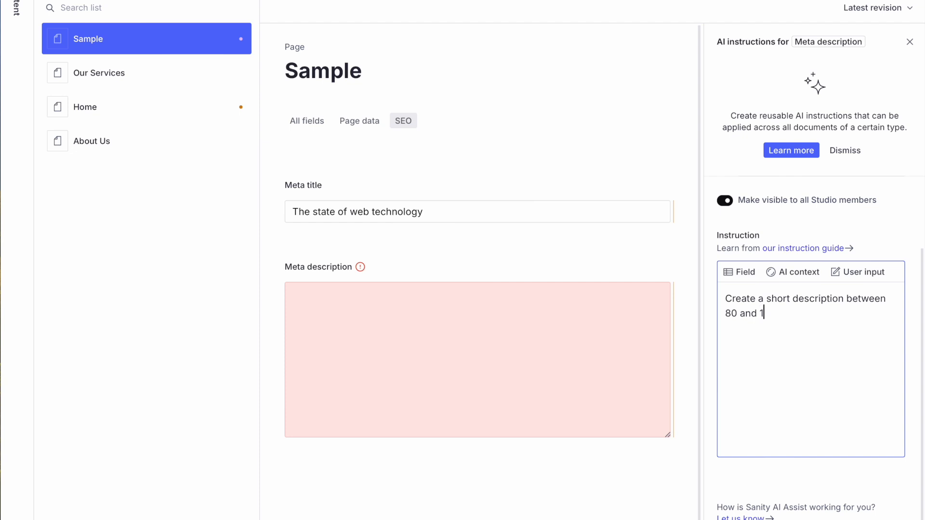
{"action": "type", "text": "60 characters, that descri"}
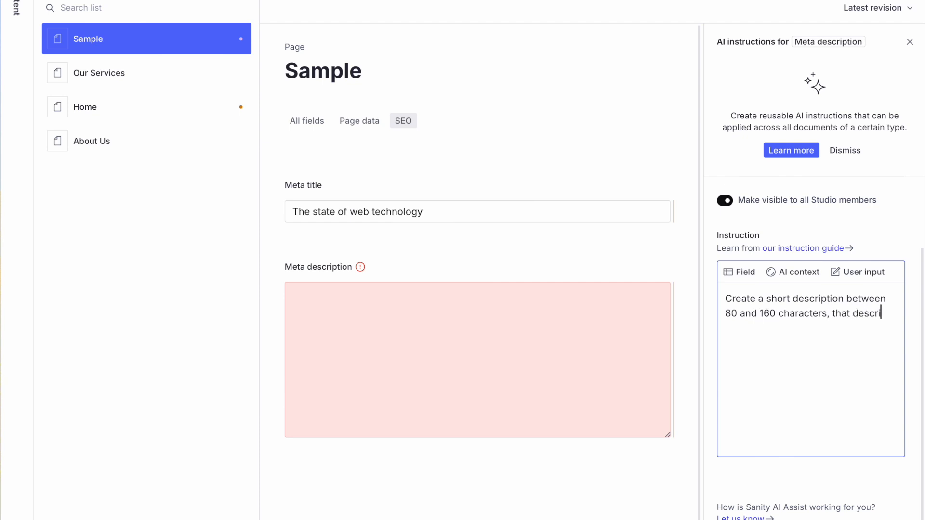
{"action": "type", "text": "bes the "}
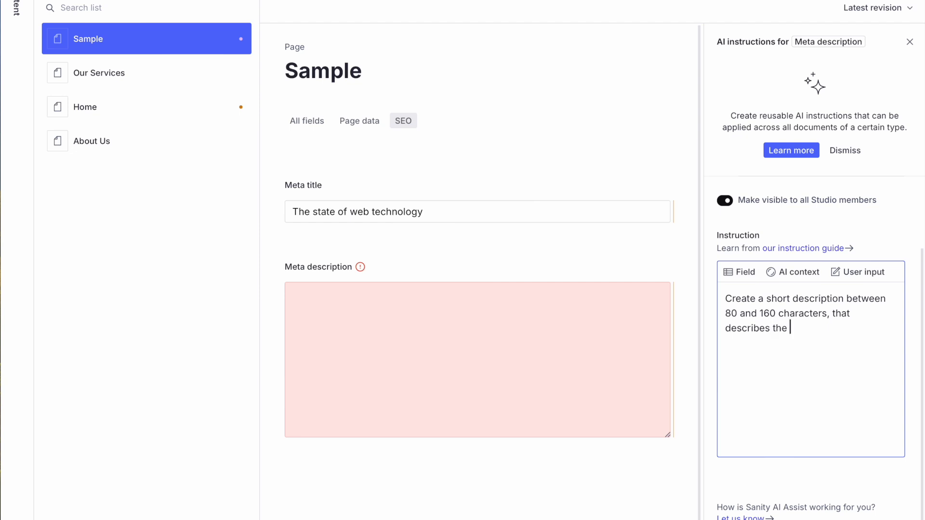
{"action": "type", "text": "topic of this page based on"}
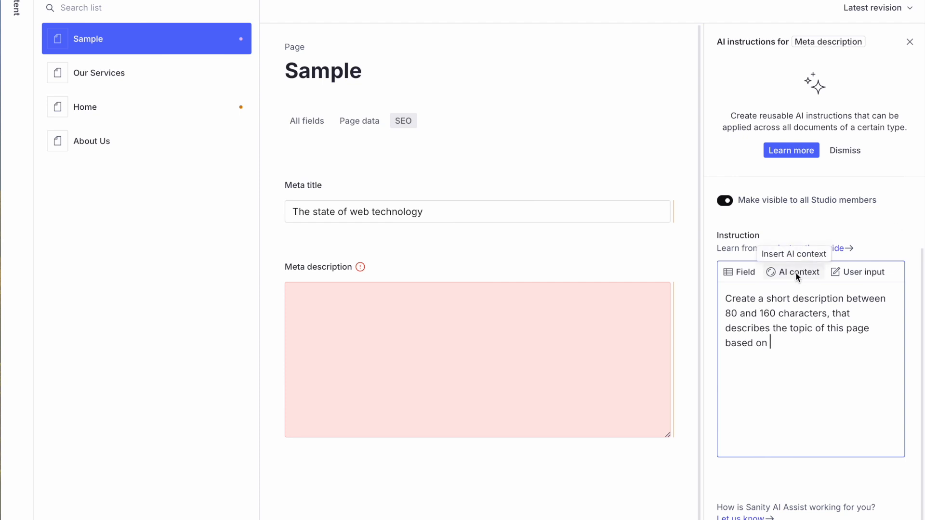
Insert a field reference at the end of the instruction text and delete the duplicate references, leaving only one
{"action": "left_click", "coordinate": [740, 272]}
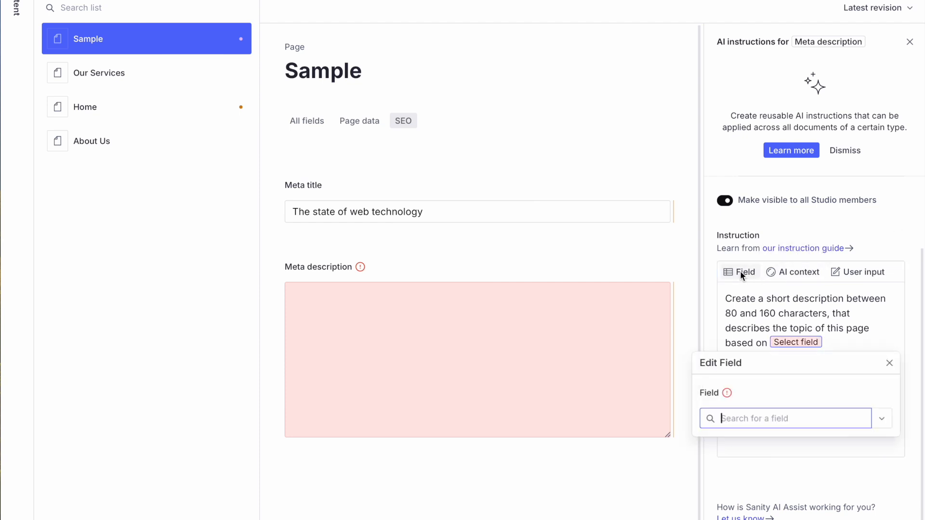
{"action": "left_click", "coordinate": [740, 272]}
{"action": "left_click", "coordinate": [740, 272]}
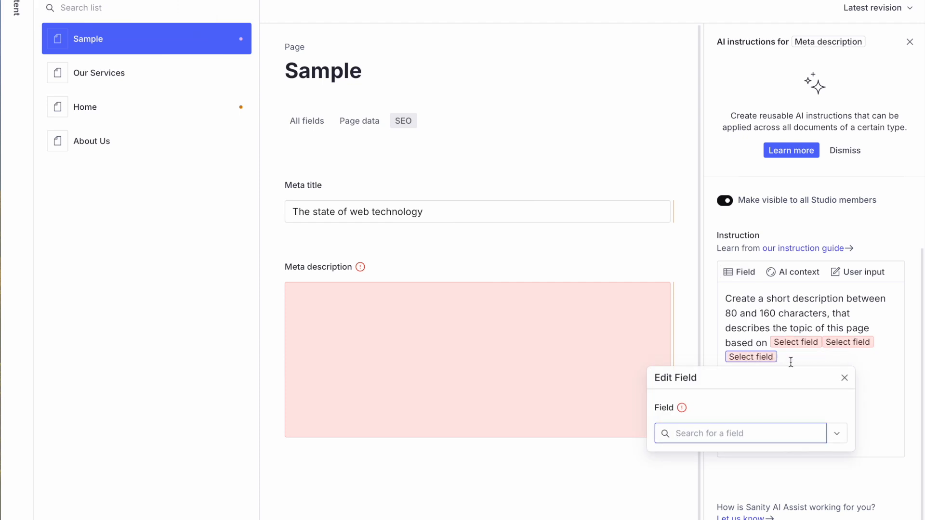
{"action": "left_click", "coordinate": [845, 377]}
{"action": "left_click", "coordinate": [812, 364]}
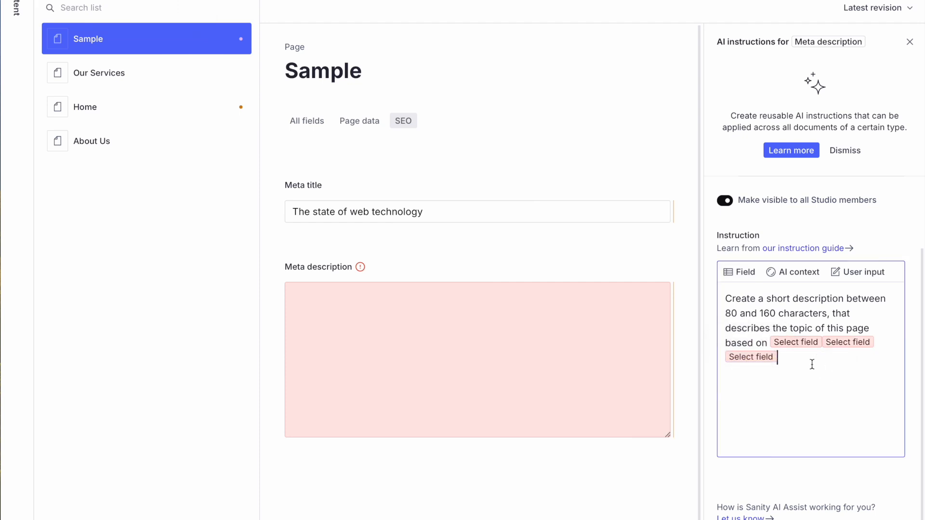
{"action": "key", "text": "BackSpace"}
{"action": "key", "text": "BackSpace"}
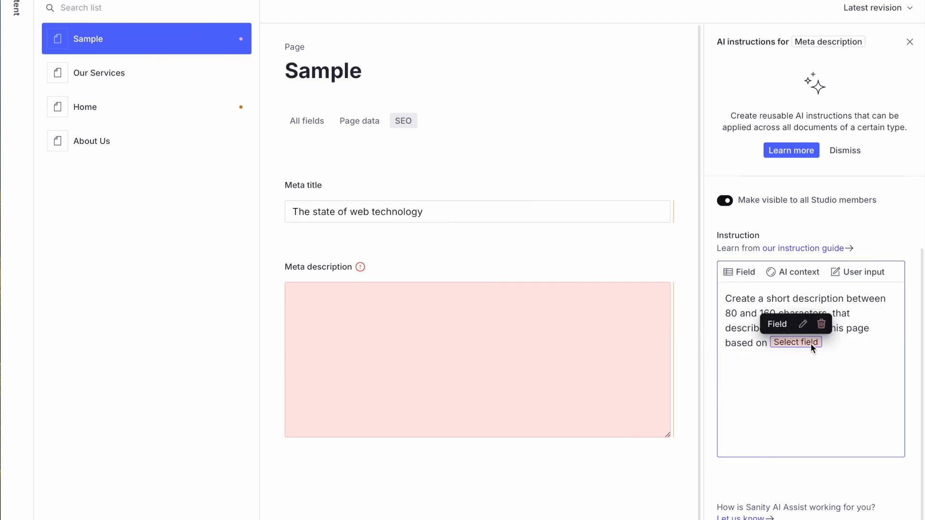
Set the instruction's field reference to Meta title and run the instruction to generate the meta description
{"action": "left_click", "coordinate": [803, 323]}
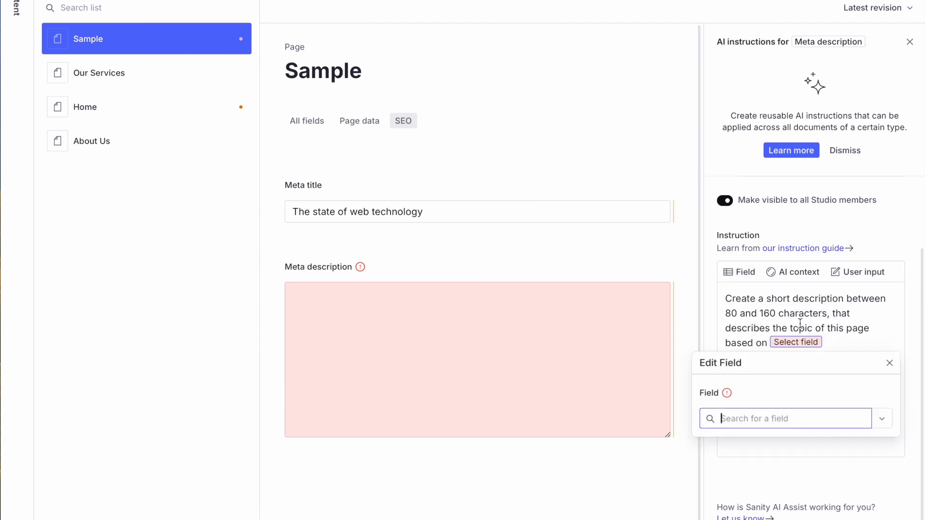
{"action": "left_click", "coordinate": [873, 419]}
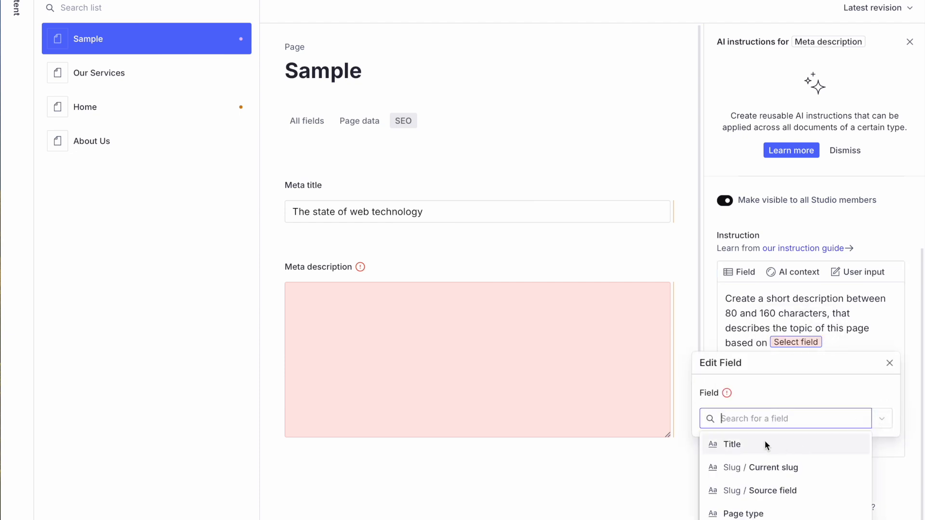
{"action": "left_click", "coordinate": [747, 519]}
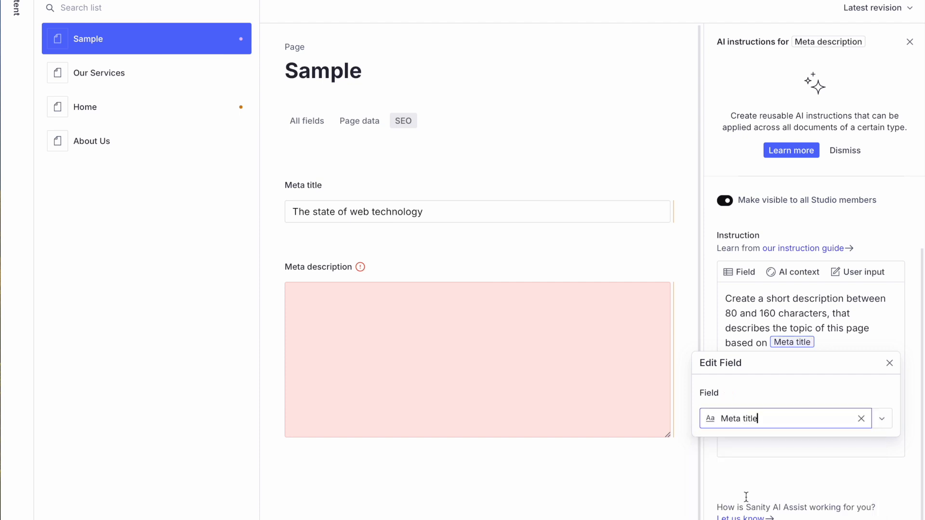
{"action": "left_click", "coordinate": [890, 364]}
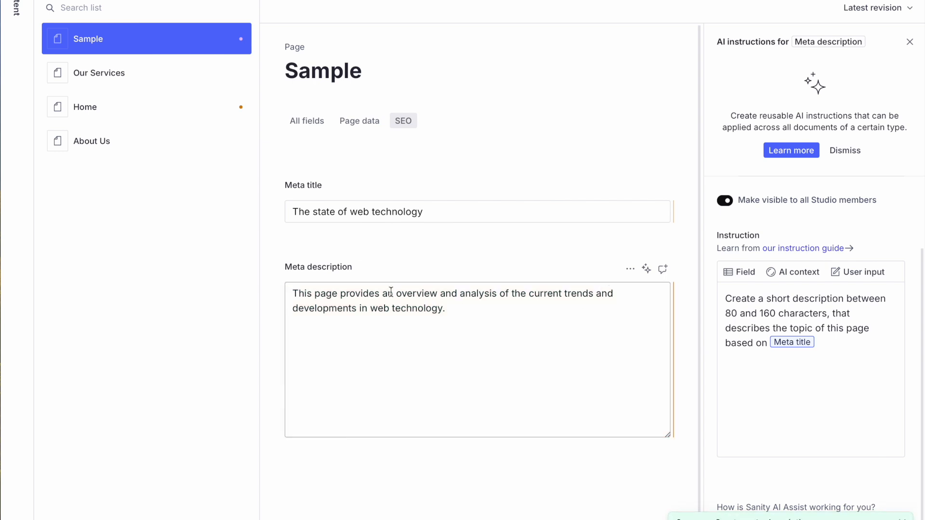
Review the generated meta description text and close the AI instructions for that field
{"action": "left_click_drag", "start_coordinate": [471, 303], "coordinate": [292, 292]}
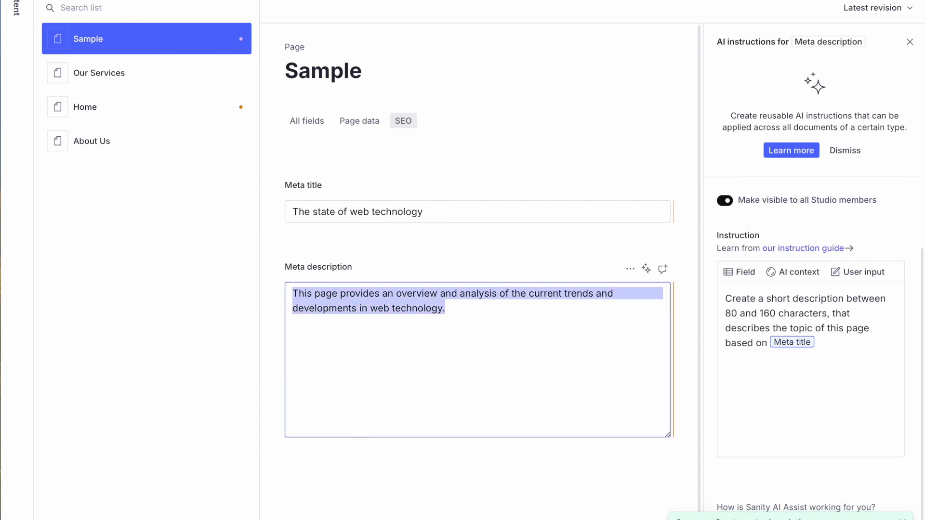
{"action": "left_click", "coordinate": [909, 42]}
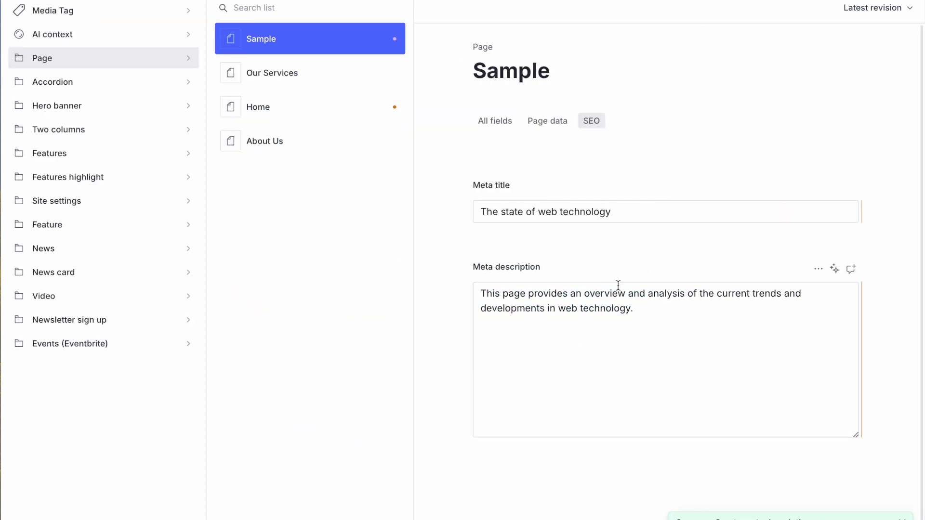
{"action": "scroll", "coordinate": [705, 333], "scroll_direction": "down", "scroll_amount": 1}
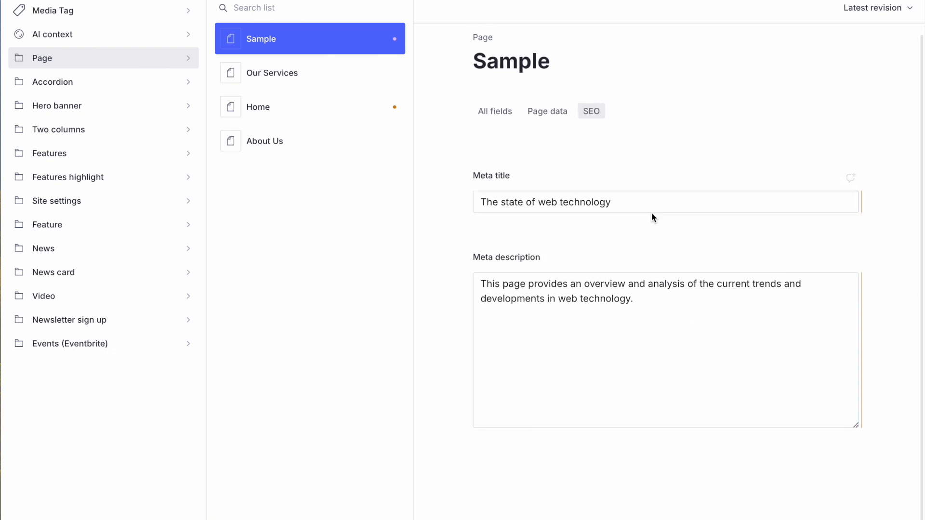